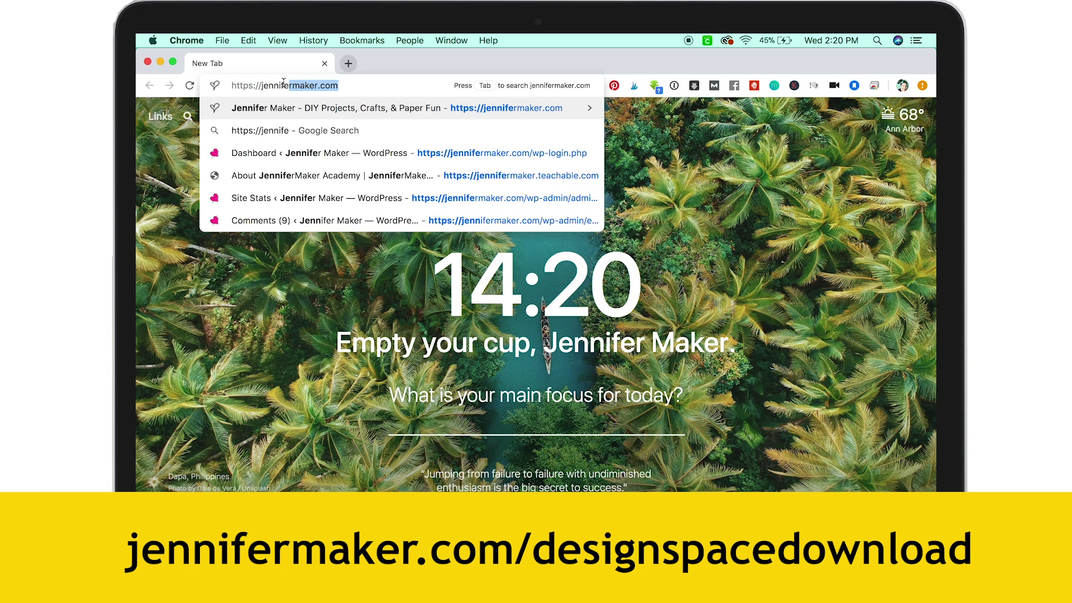
Step: Download the Design Space for desktop installer from jennifermaker.com/designspacedownload in Chrome and open it
text(rmaker)
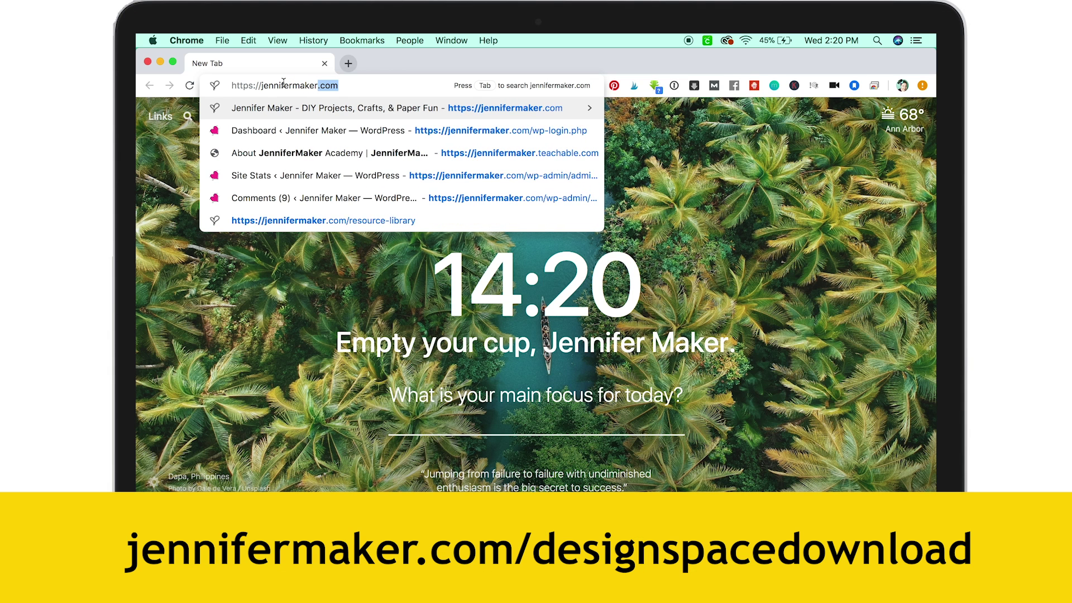
text(.com/designspacedown)
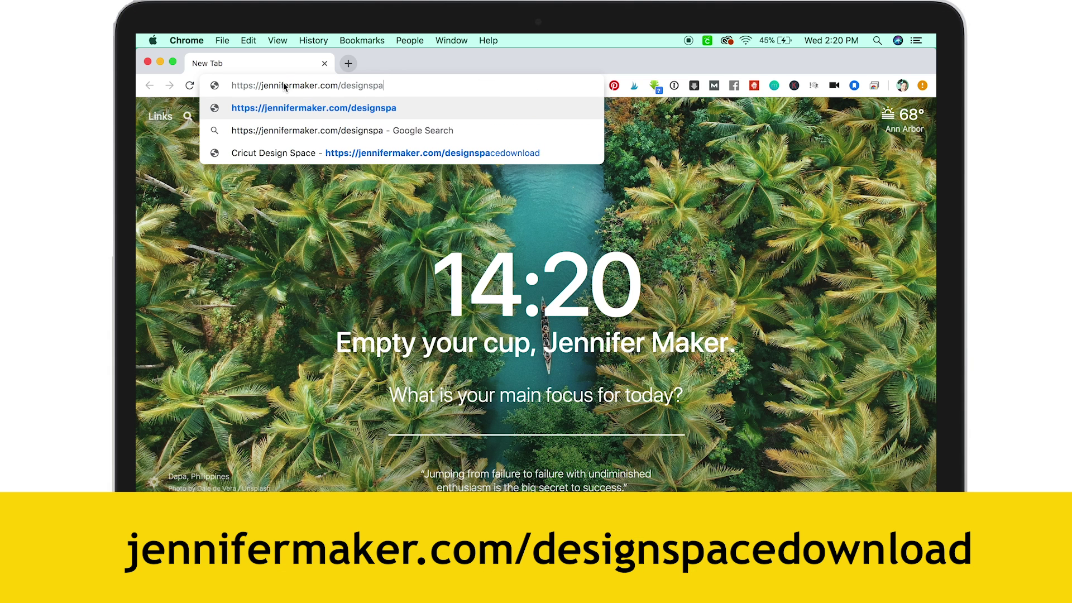
text(load)
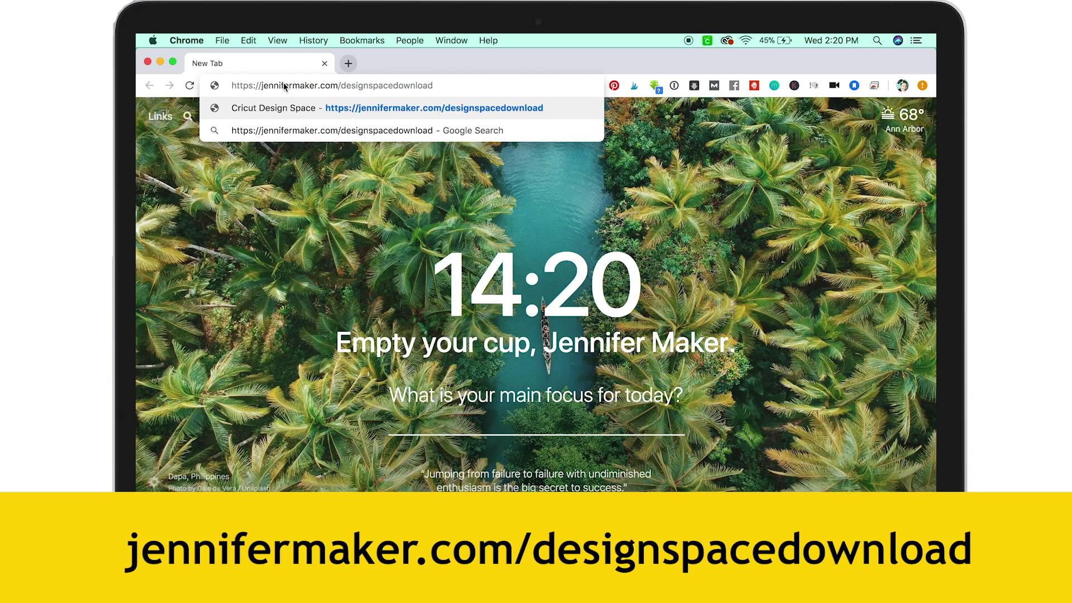
key(Return)
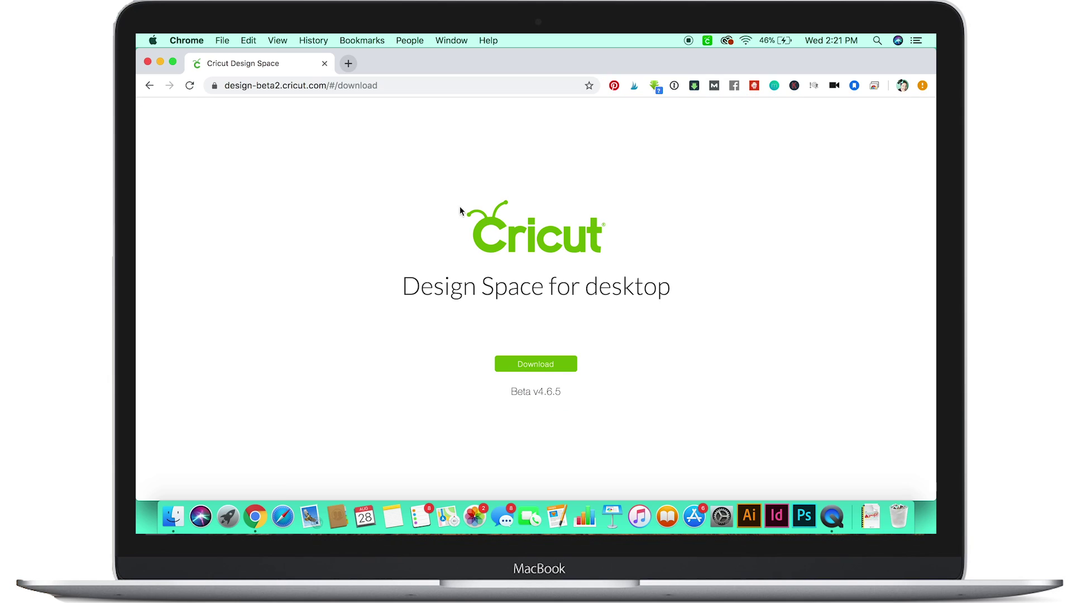
click(546, 368)
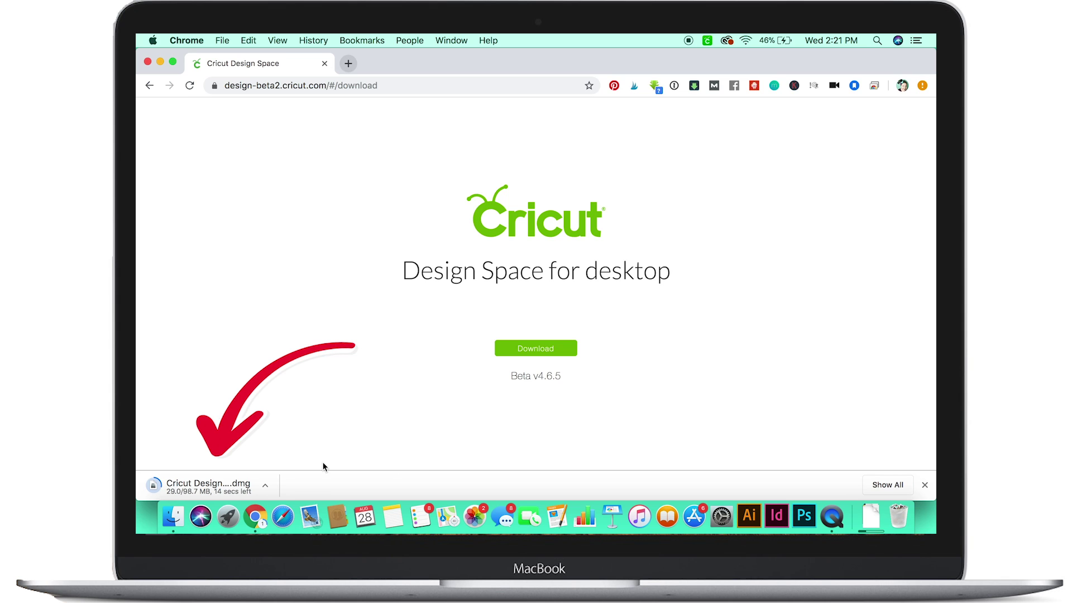
click(266, 485)
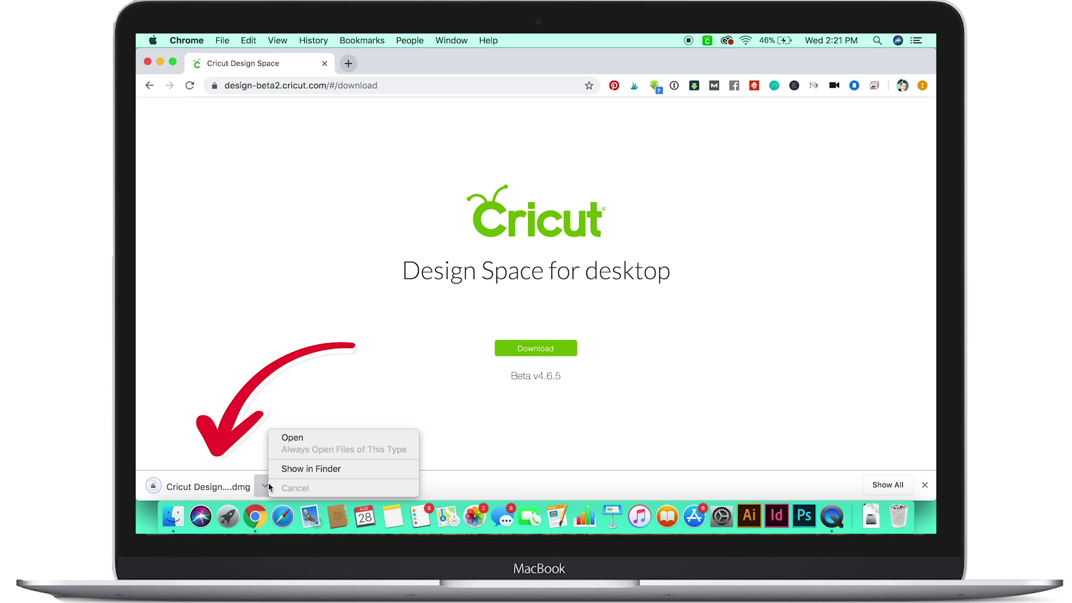
click(288, 438)
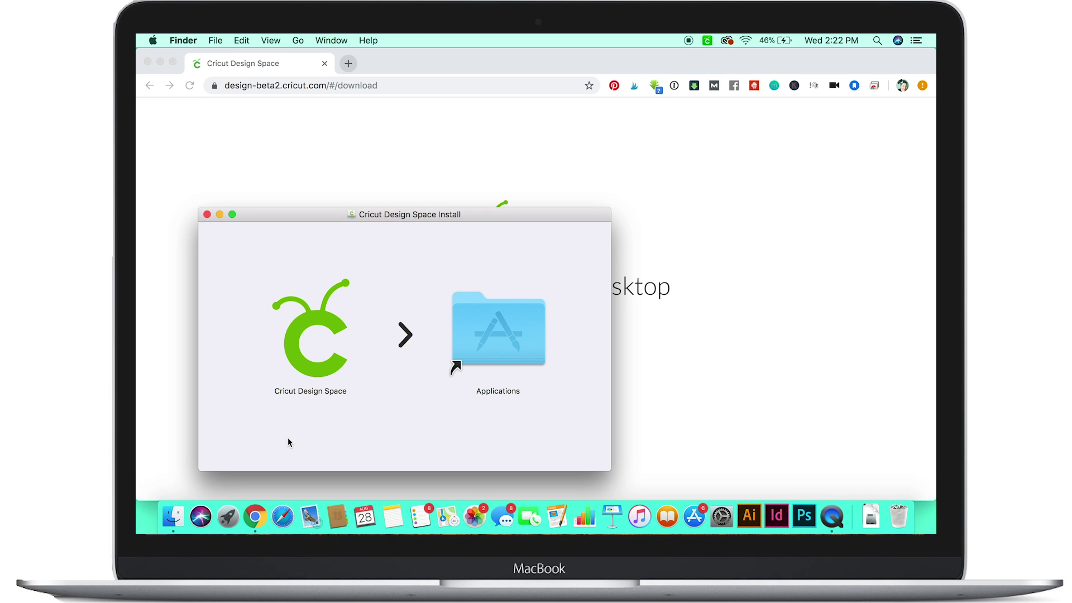
Step: Drag Cricut Design Space into the Applications folder, replacing the older installed version
drag(341, 220, 446, 154)
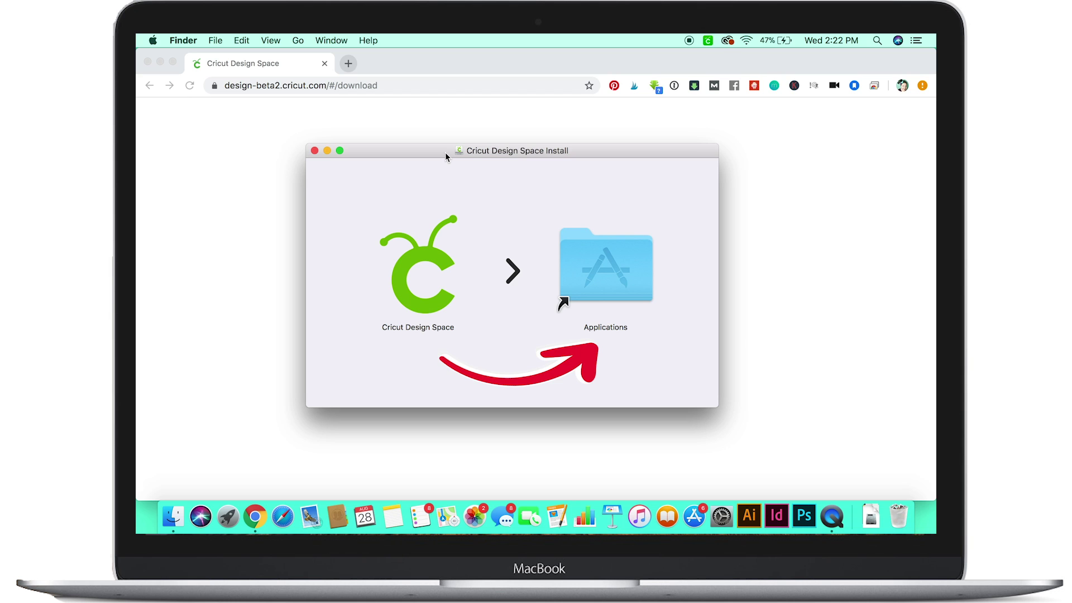
drag(426, 263, 603, 264)
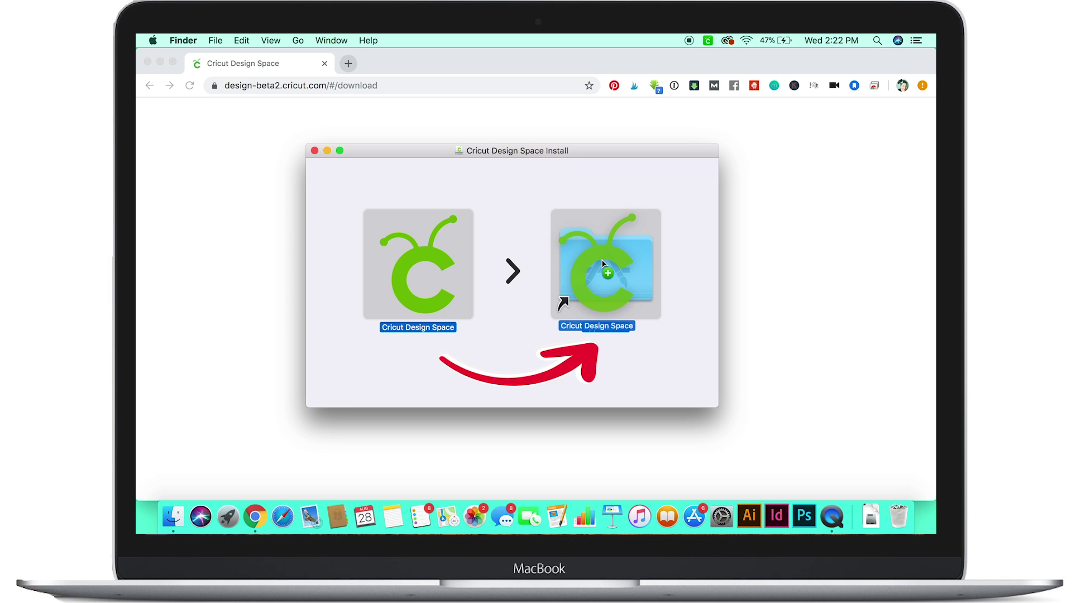
drag(603, 264, 604, 264)
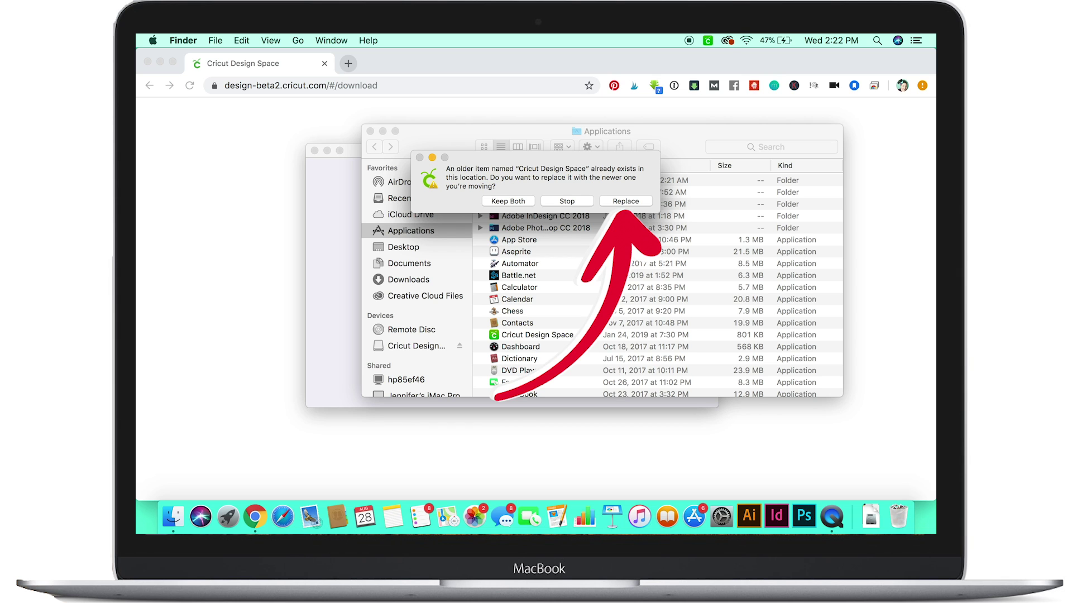
click(643, 202)
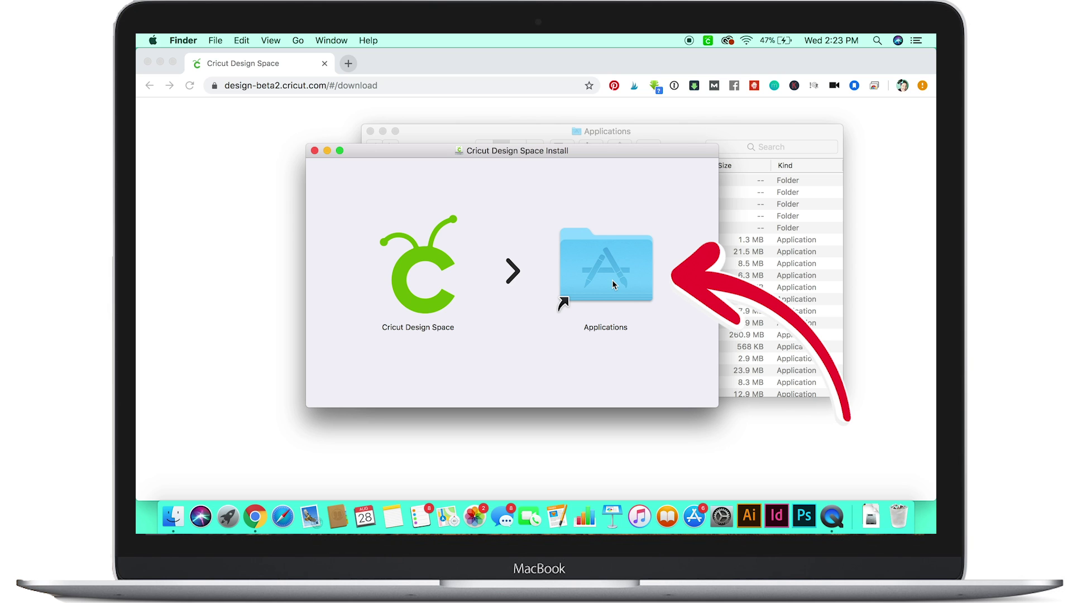
Step: Launch Cricut Design Space from the Applications folder and confirm the downloaded-app security prompt
double_click(612, 280)
drag(497, 127, 444, 126)
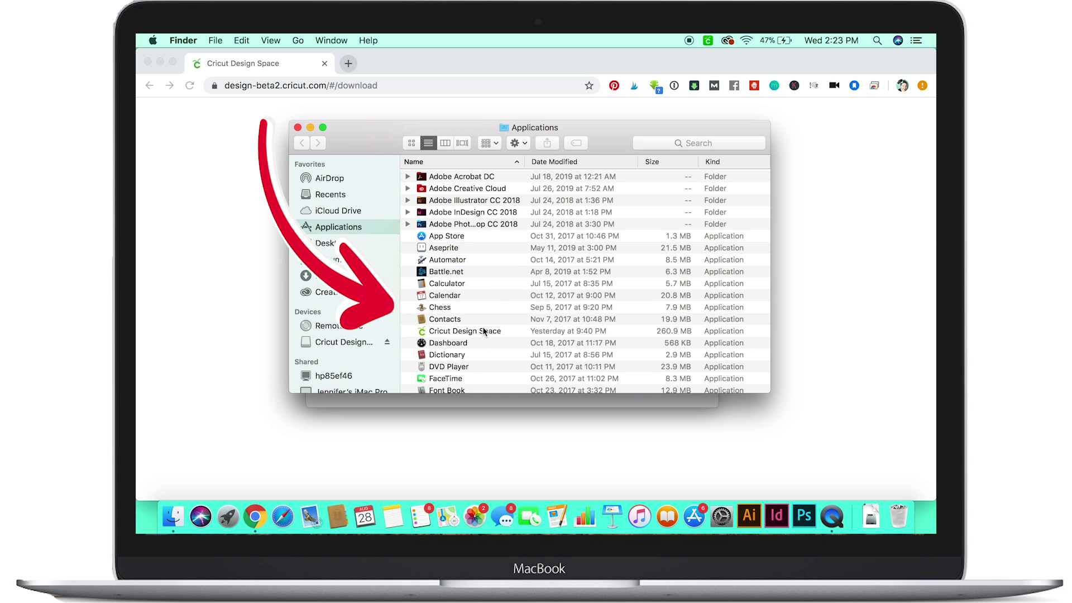
scroll(484, 331, down, 2)
click(473, 303)
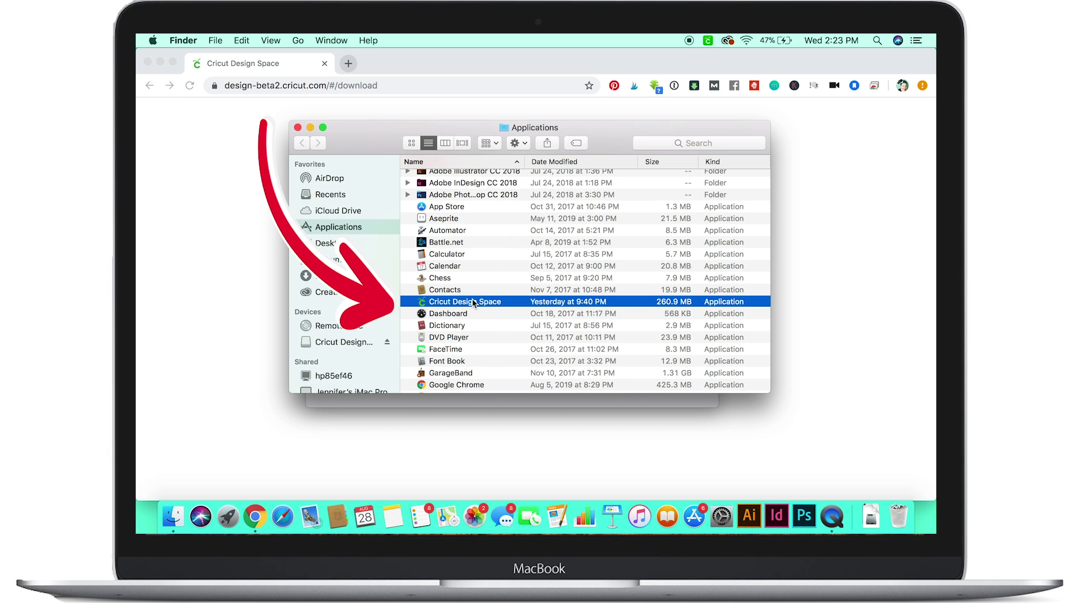
double_click(474, 303)
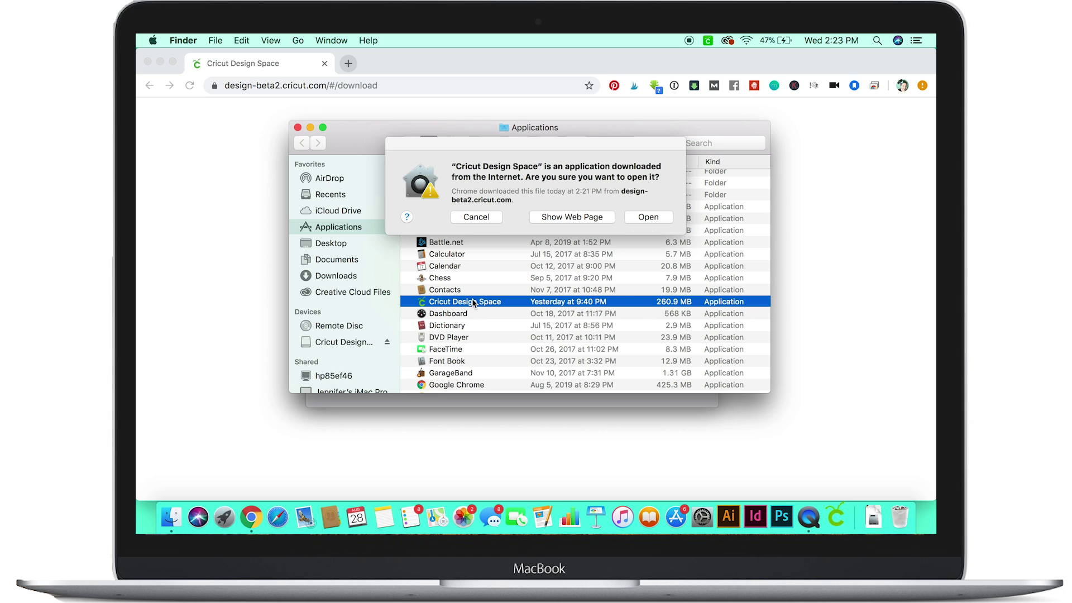
click(641, 217)
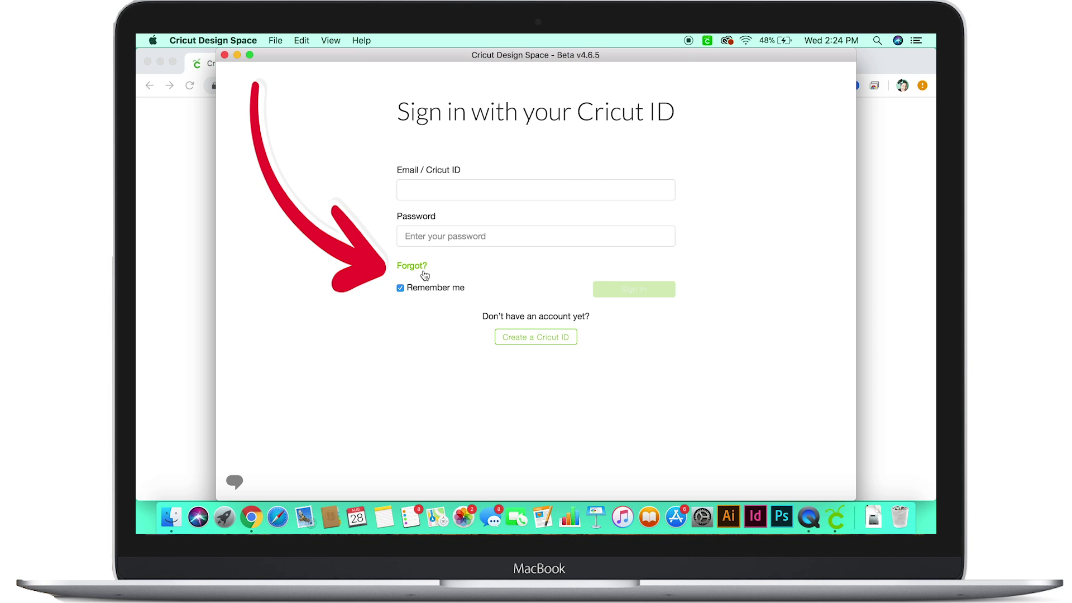
Step: Sign in with the Cricut ID e-mail address and the account password
click(464, 190)
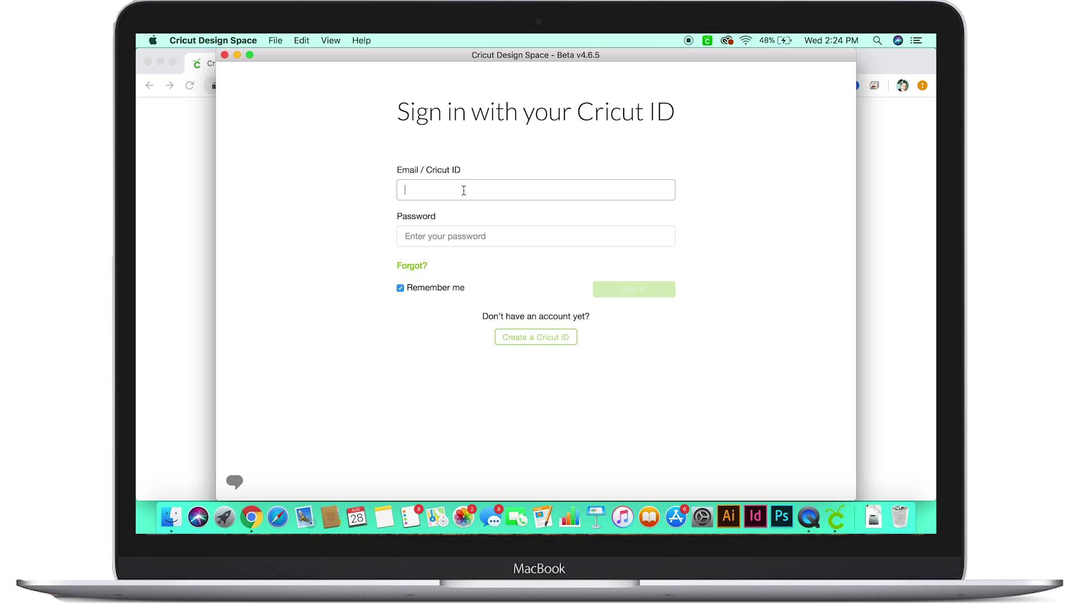
key(Tab)
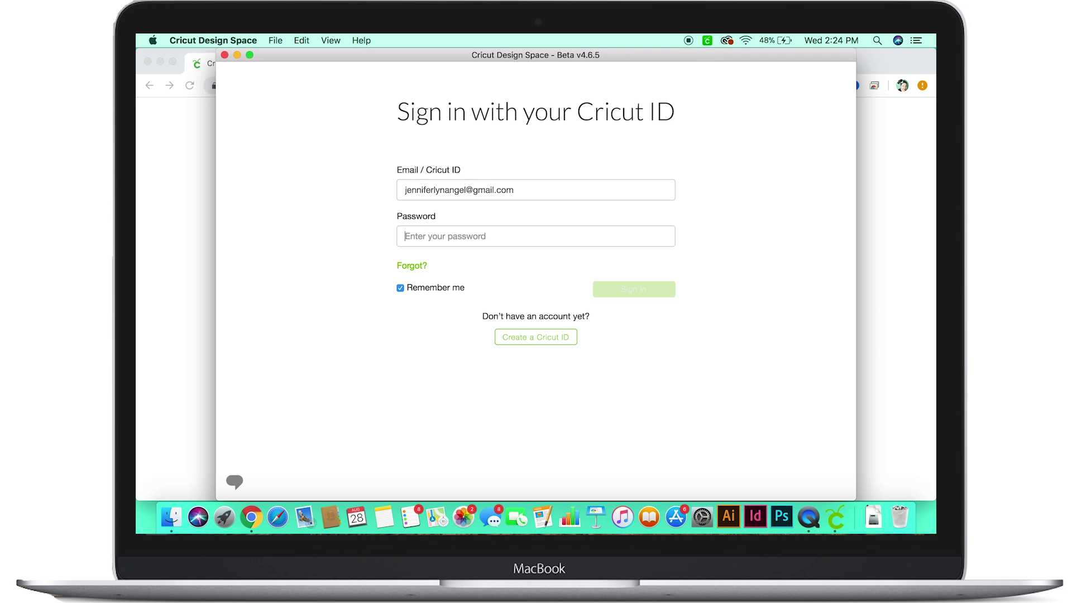
text(•••••)
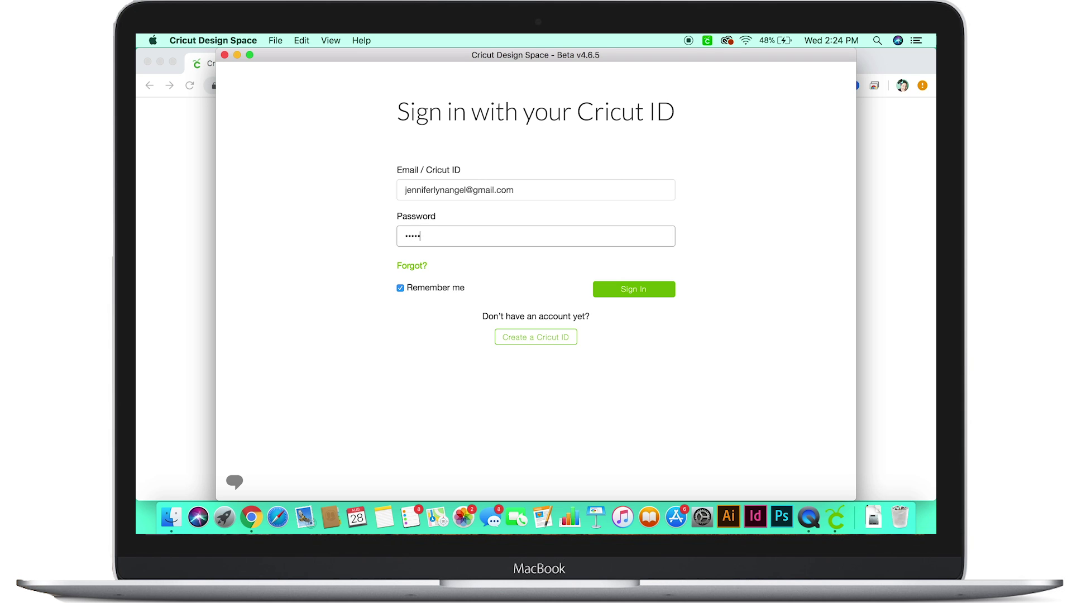
text(•••)
click(632, 291)
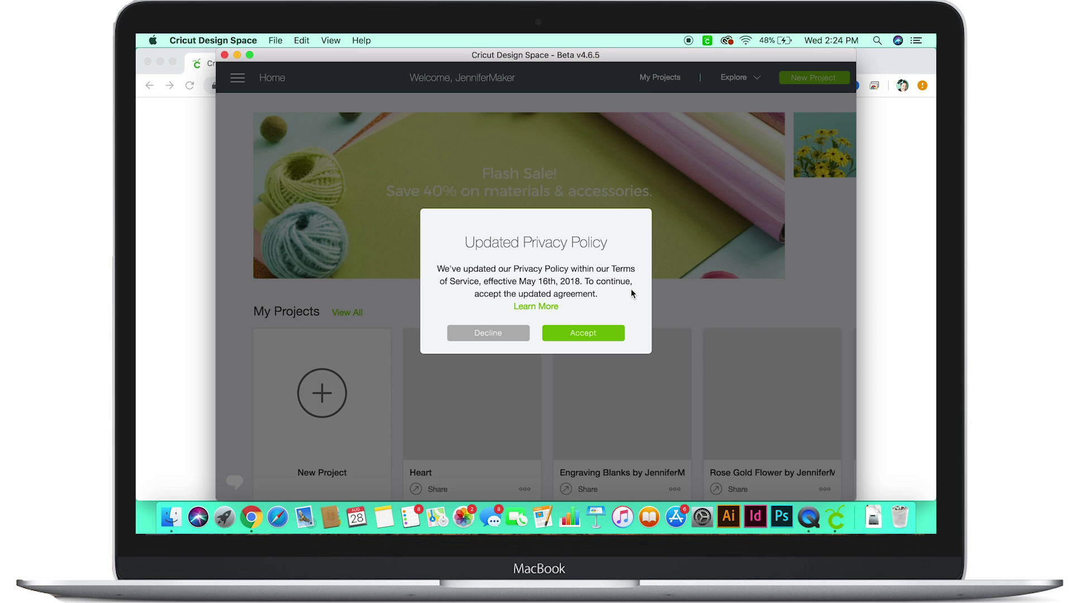
Step: Accept the updated privacy policy and set the machine mode to Cricut Explore Family
click(585, 333)
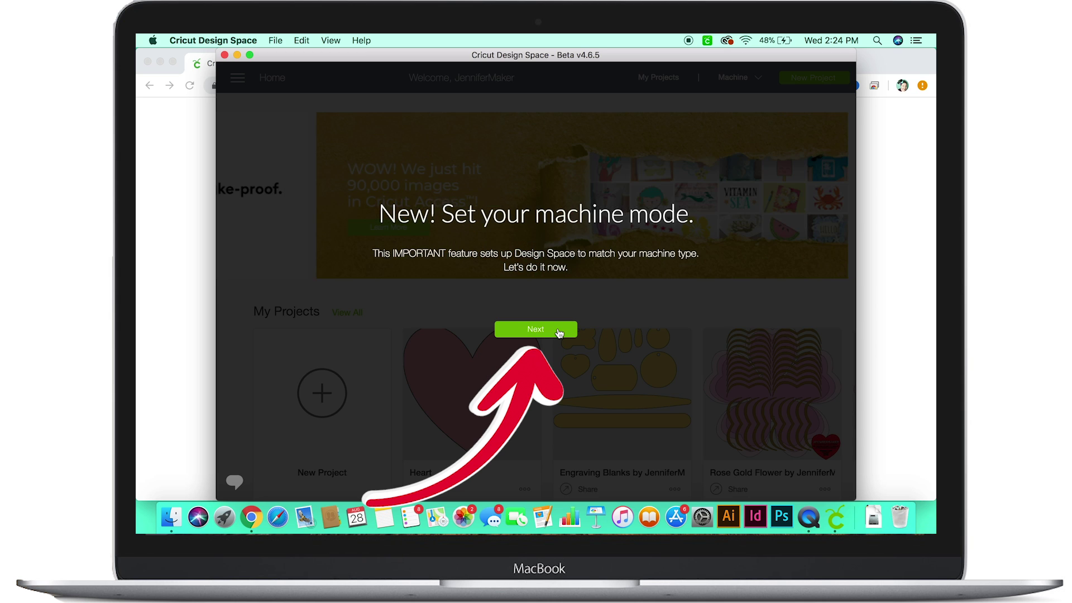
click(558, 331)
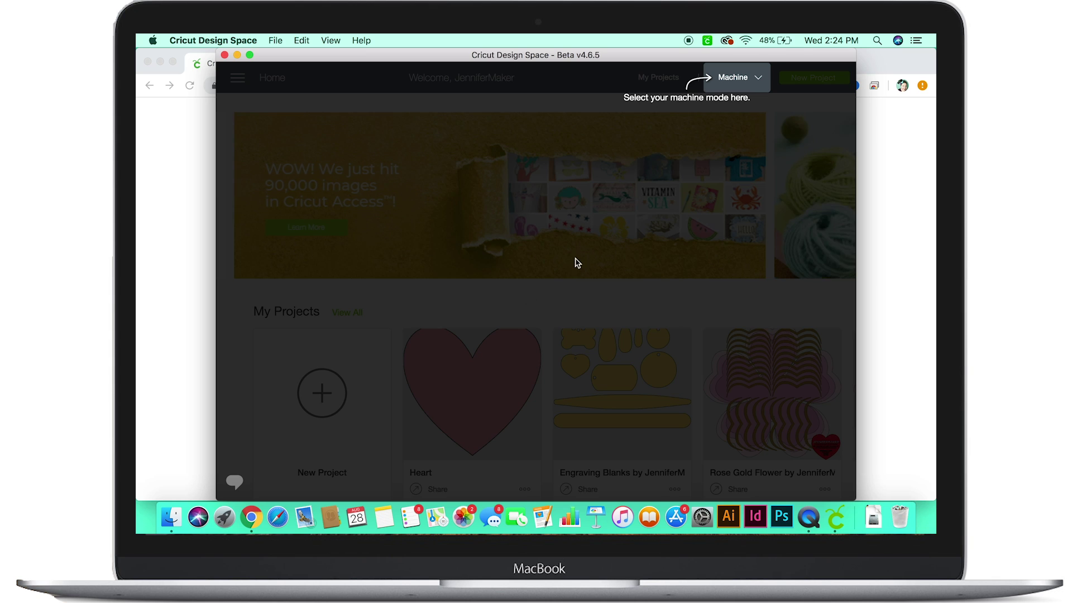
click(736, 82)
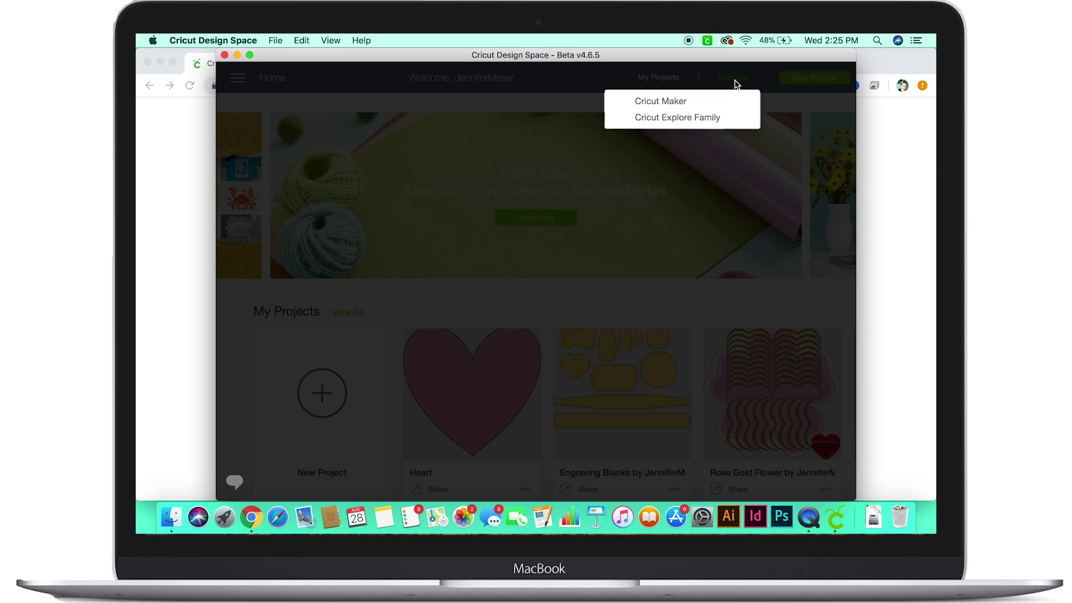
click(715, 118)
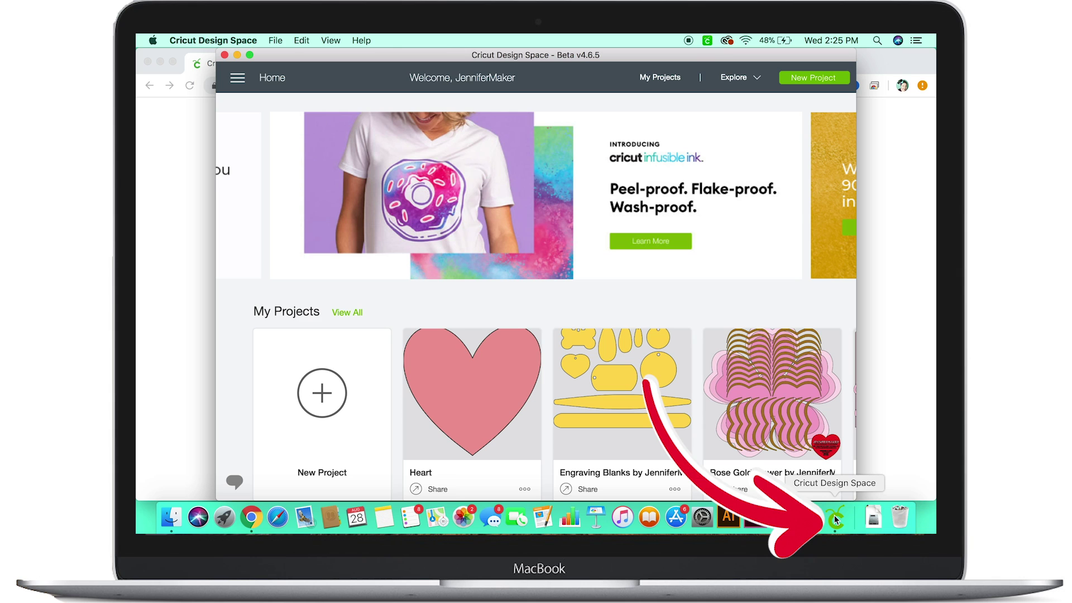
Step: Set the Cricut Design Space Dock icon to Options > Keep in Dock
right_click(835, 515)
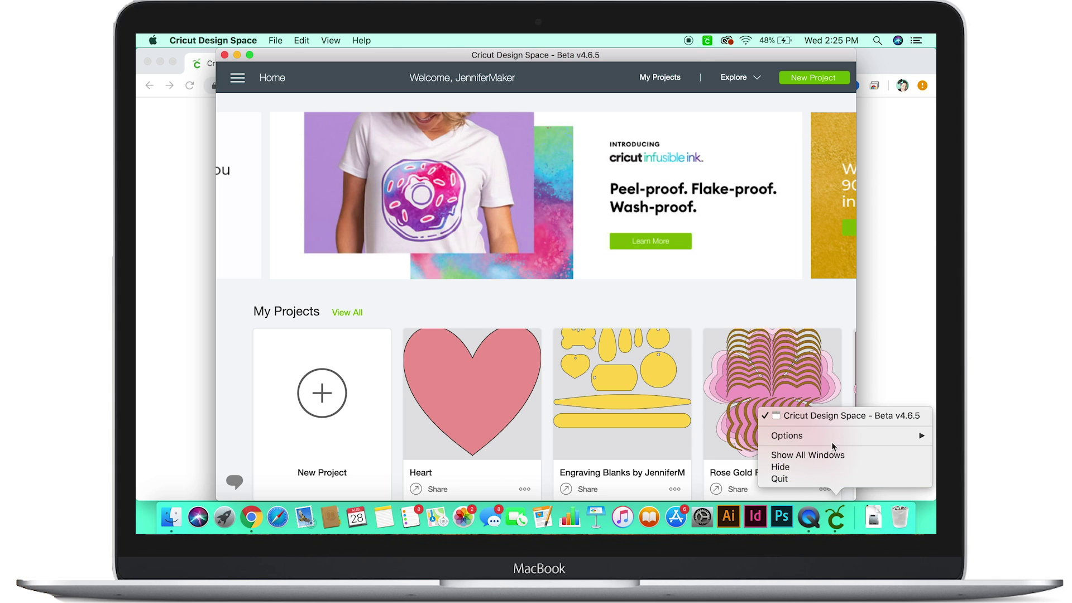
mouse_move(834, 437)
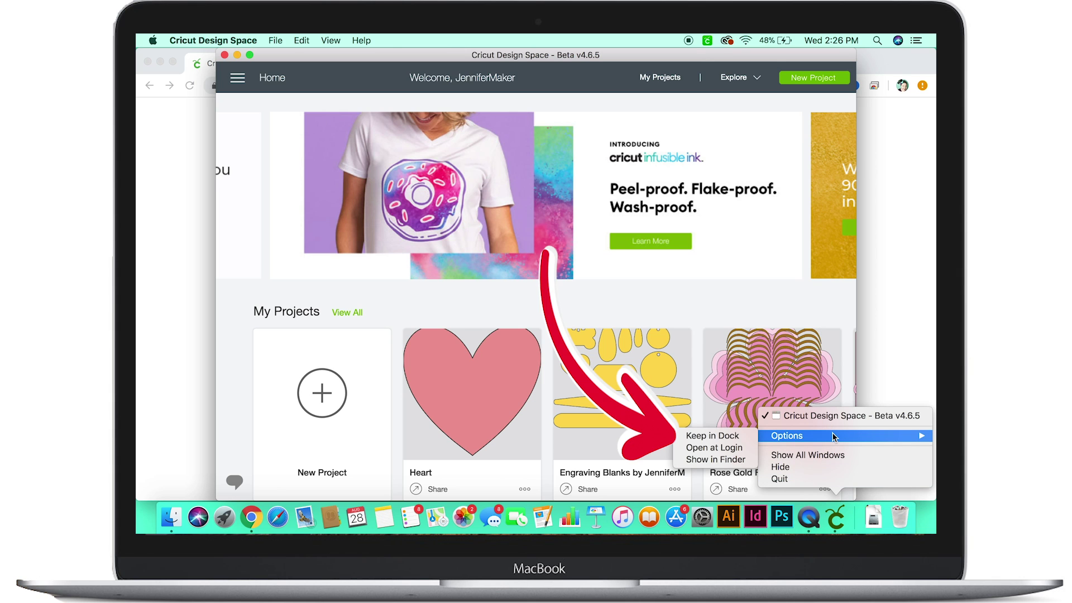
click(722, 438)
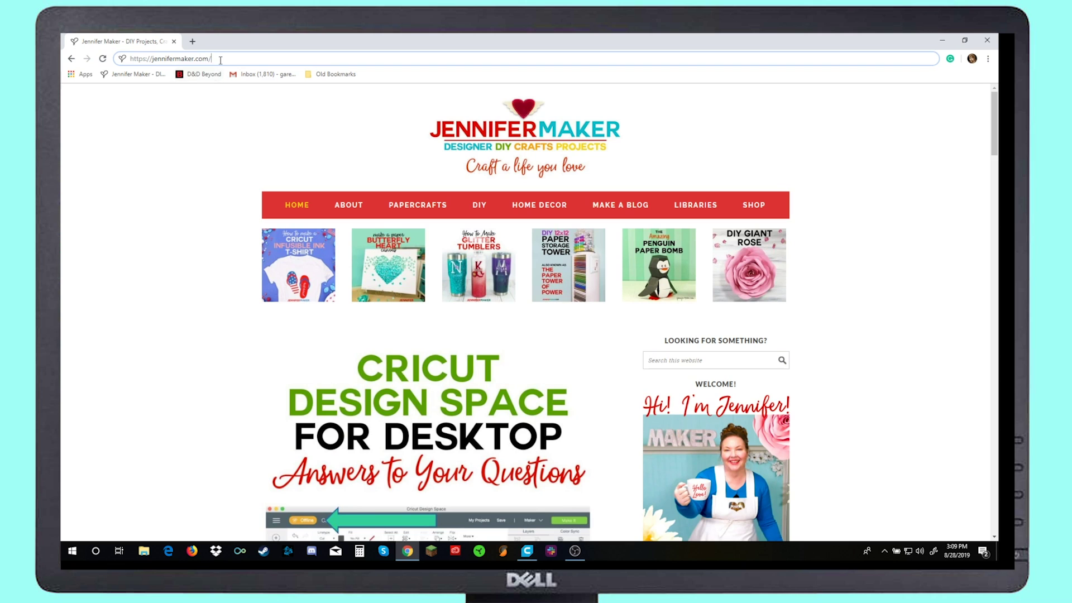
Step: On Windows, download the installer from jennifermaker.com/designspacedownload and run the .exe
text(des)
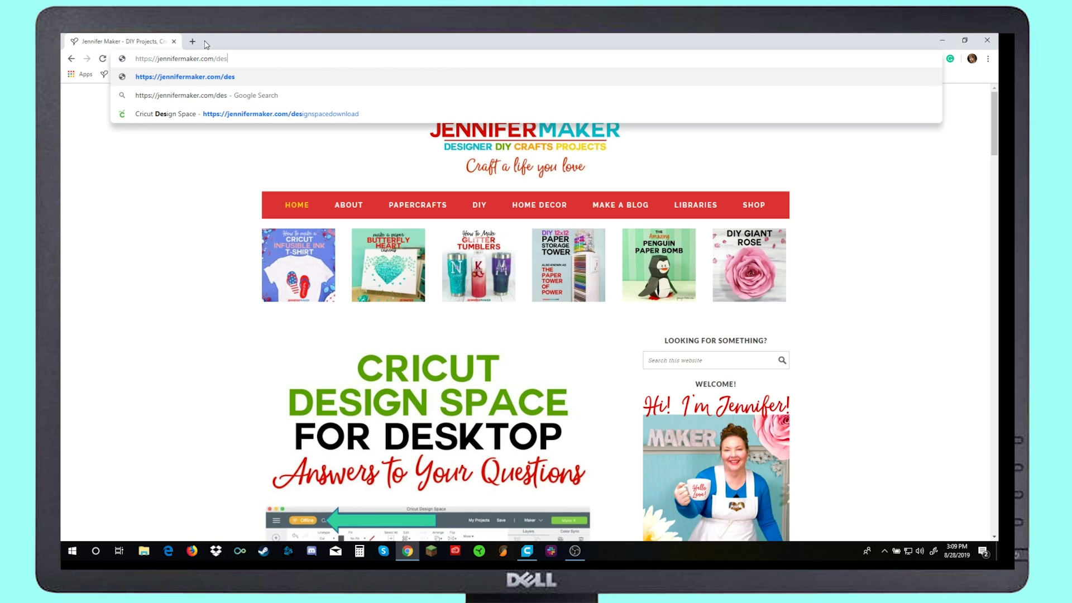
text(ignspacedownload)
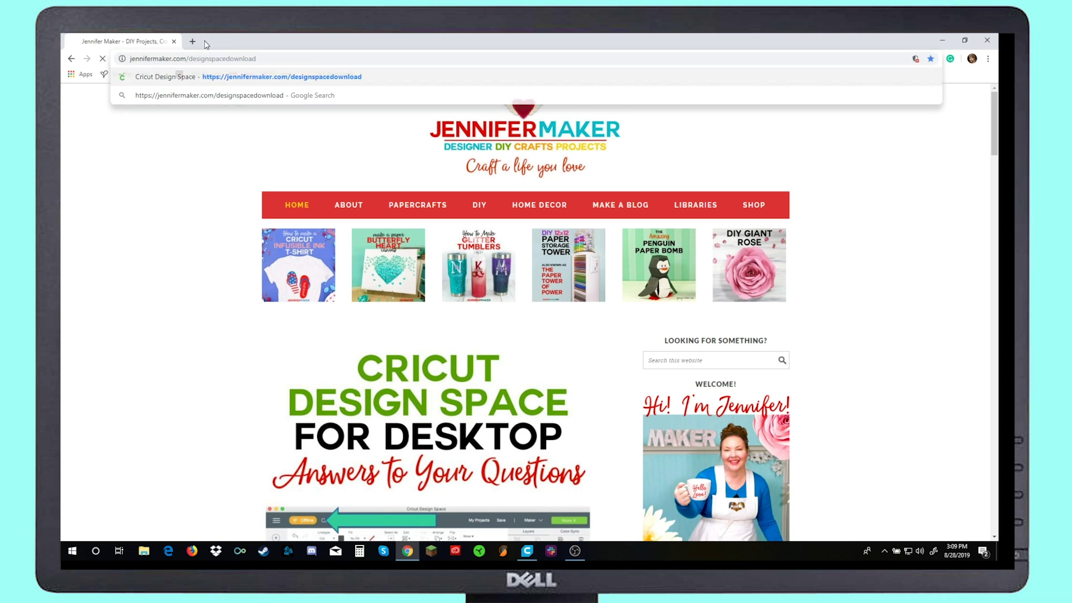
key(Return)
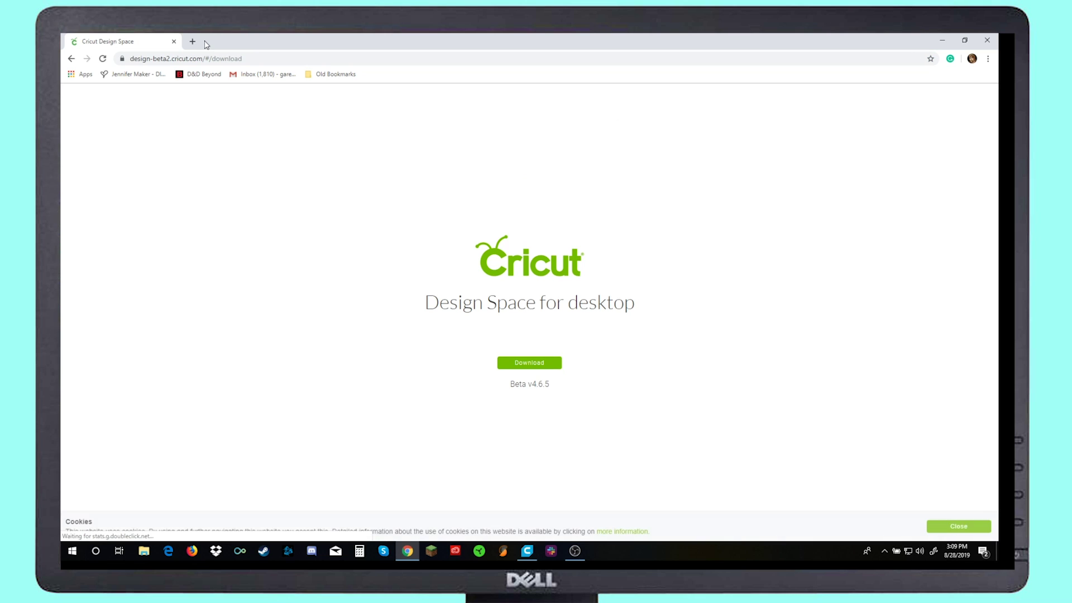
click(538, 364)
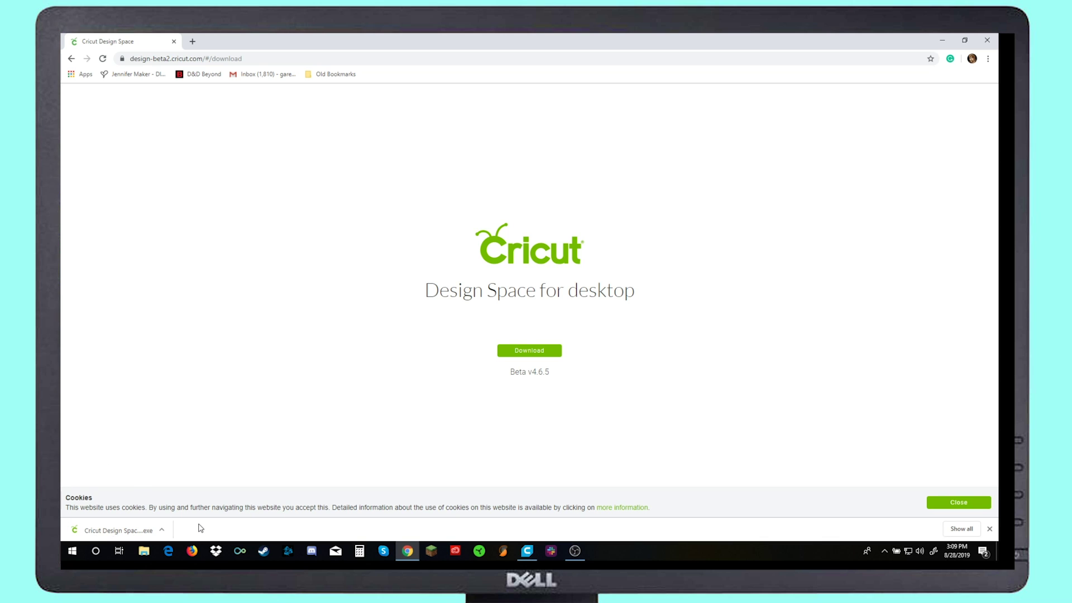
click(161, 531)
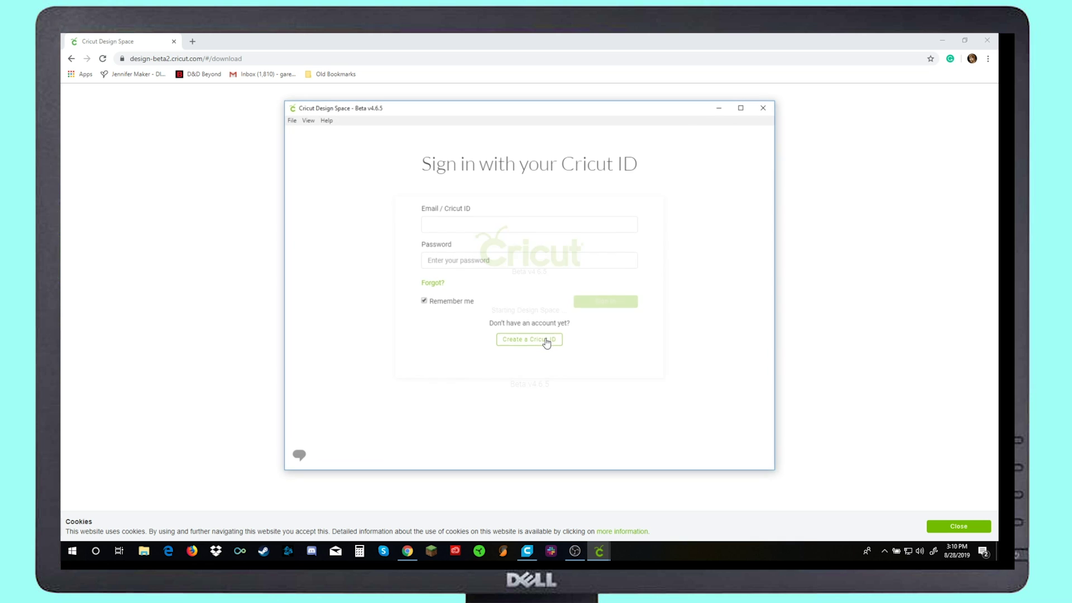
Step: Enter the account e-mail and password on the Windows sign-in form and sign in
click(444, 224)
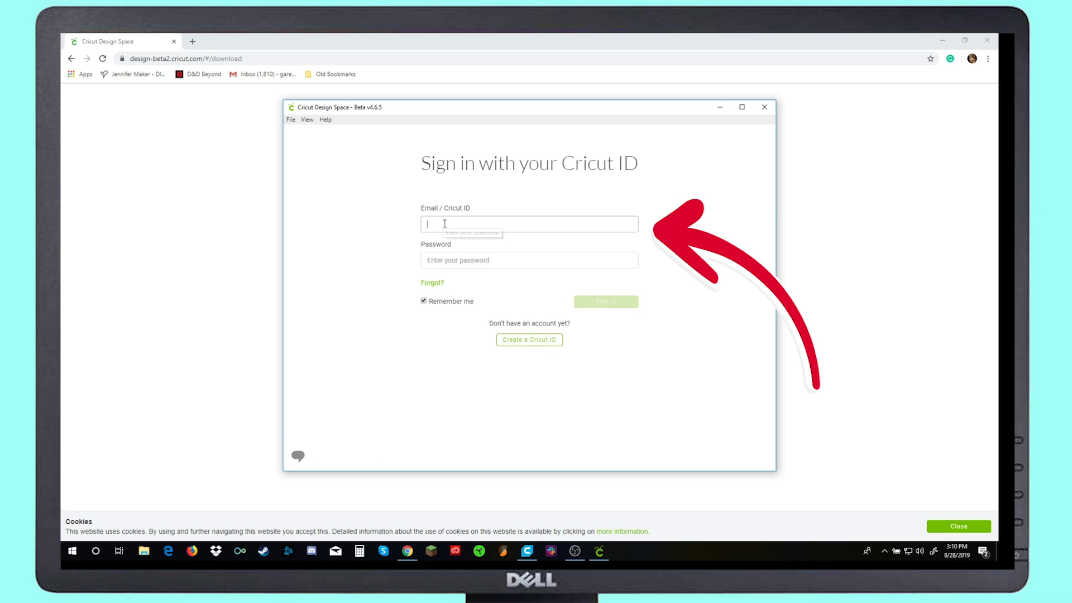
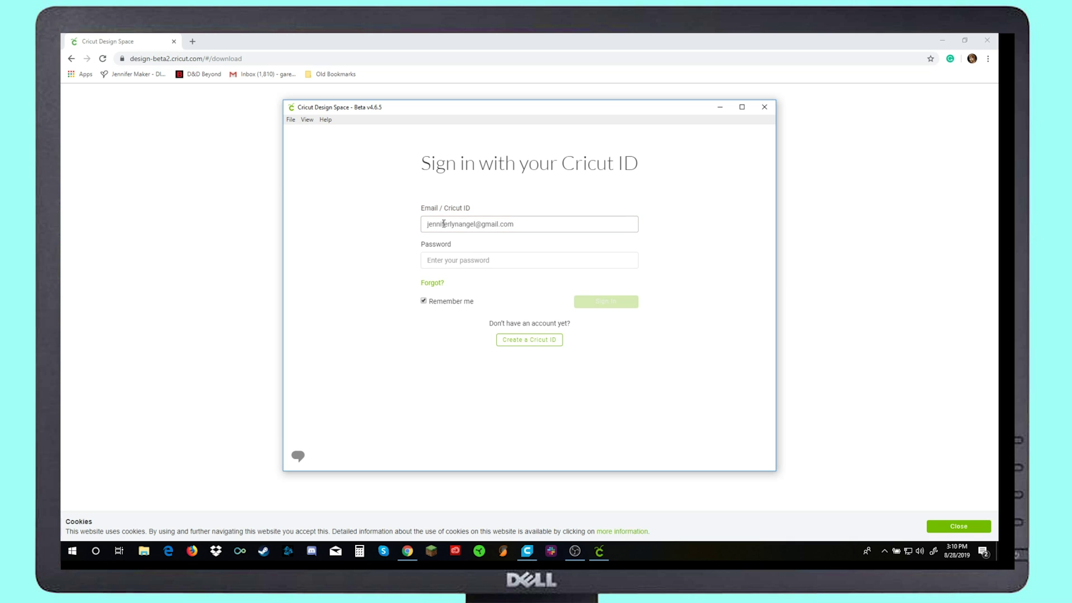
click(443, 264)
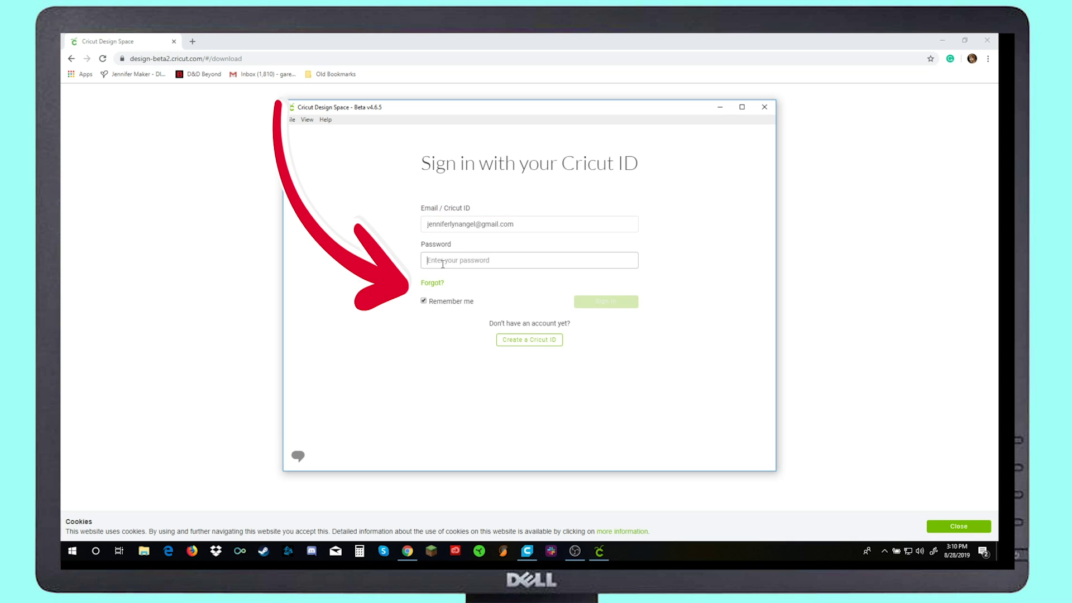
text(*)
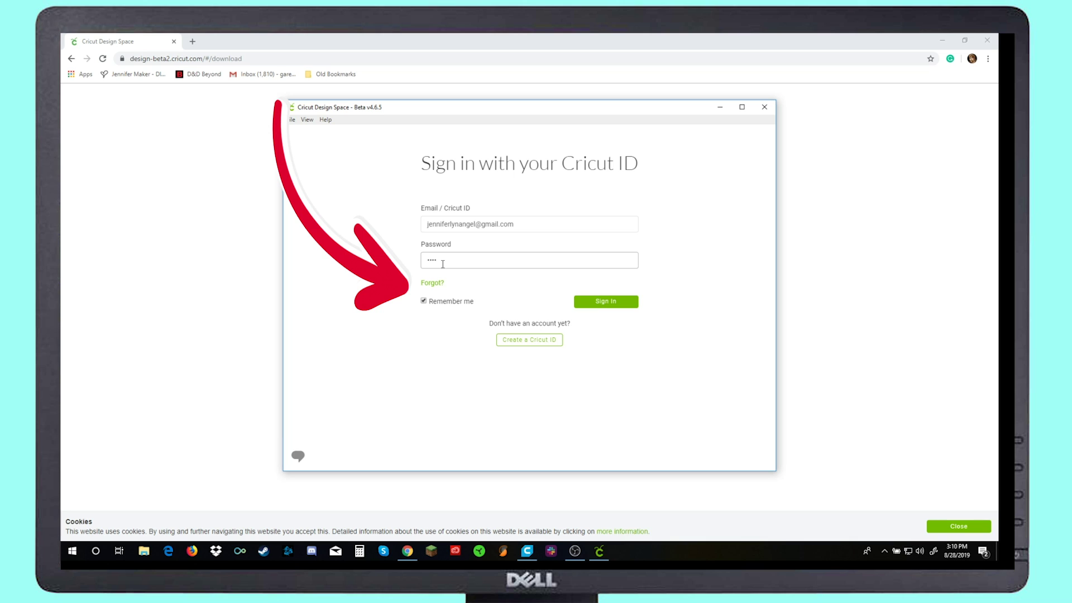
text(*******)
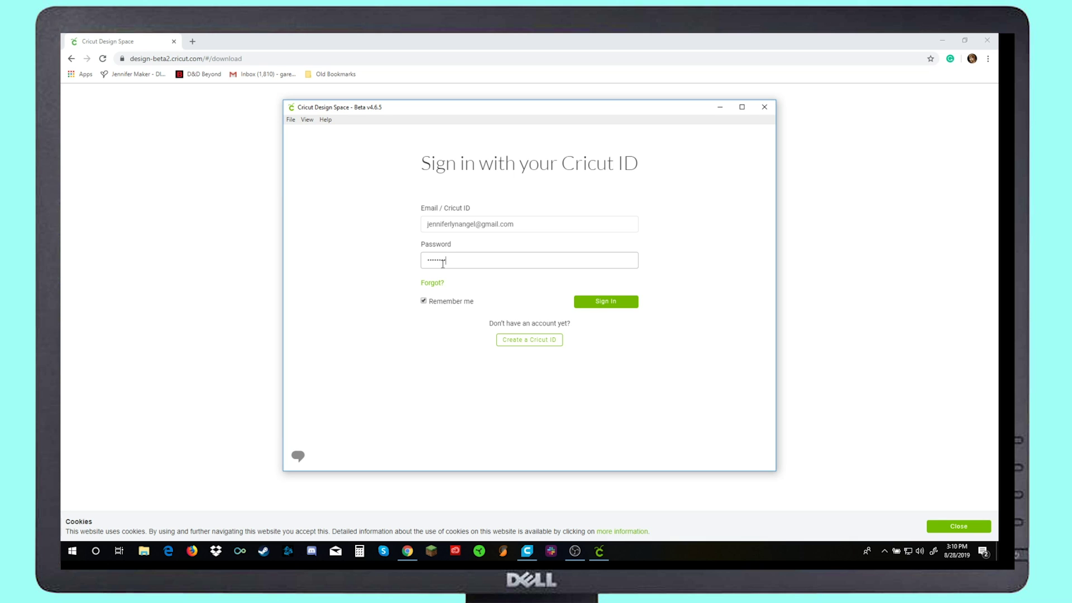
click(621, 301)
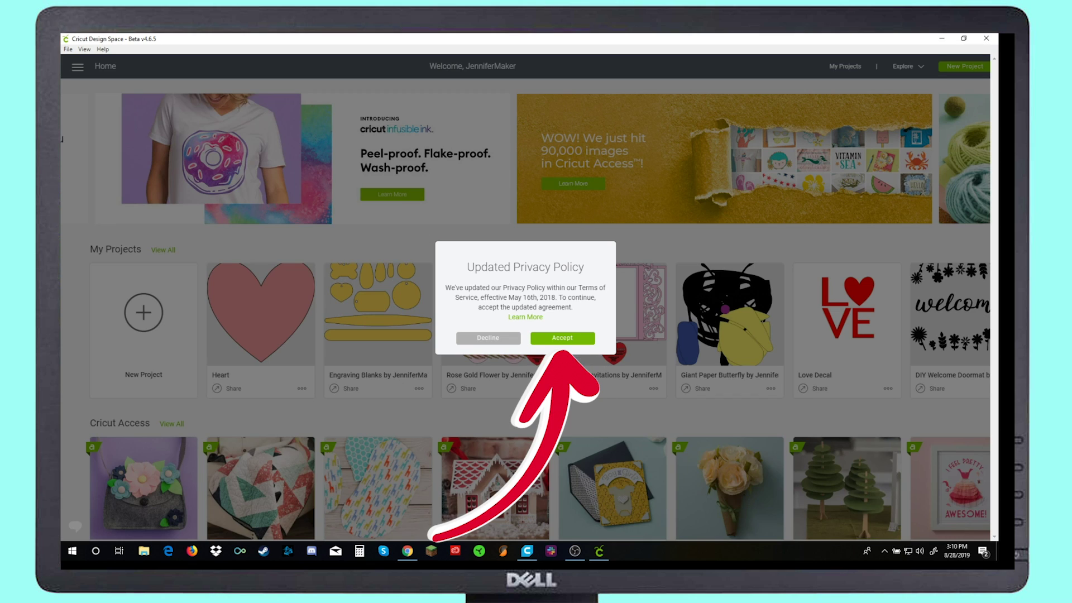
Step: Accept the updated privacy policy and choose Cricut Maker as the machine mode
click(557, 341)
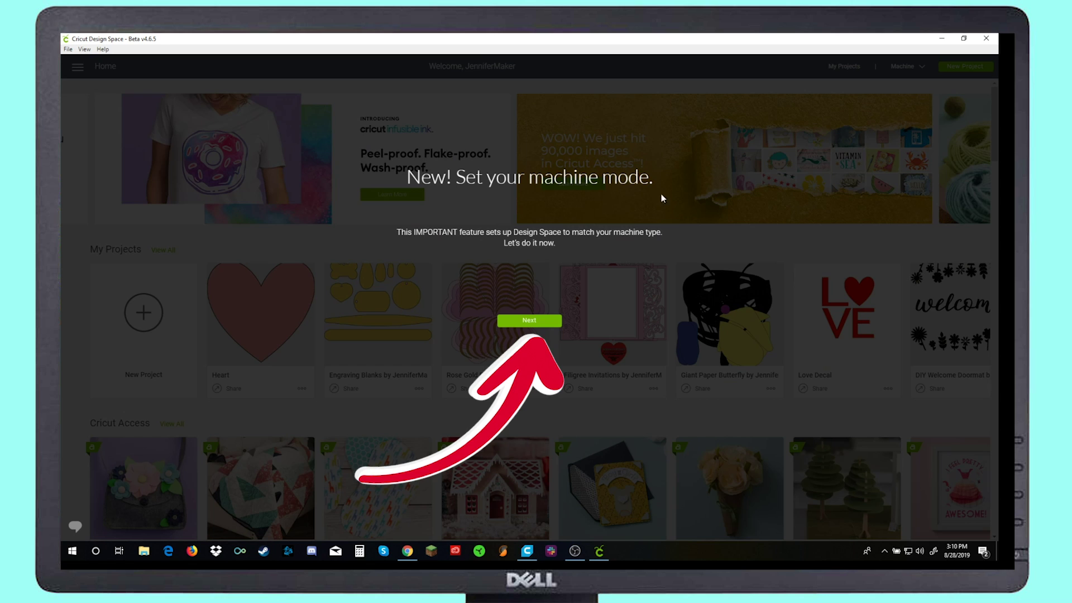
click(529, 323)
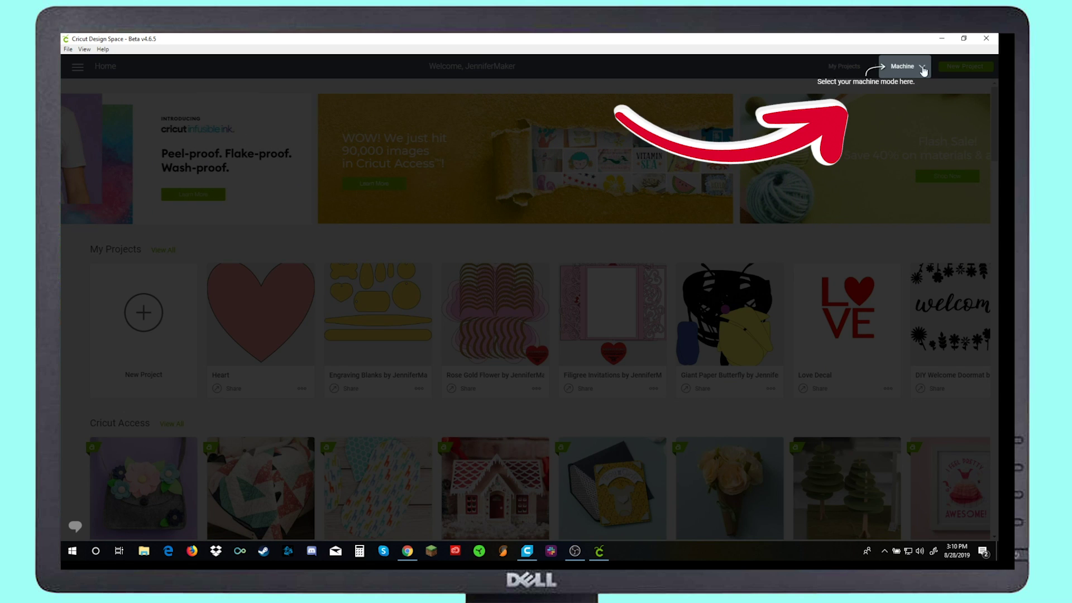
click(923, 69)
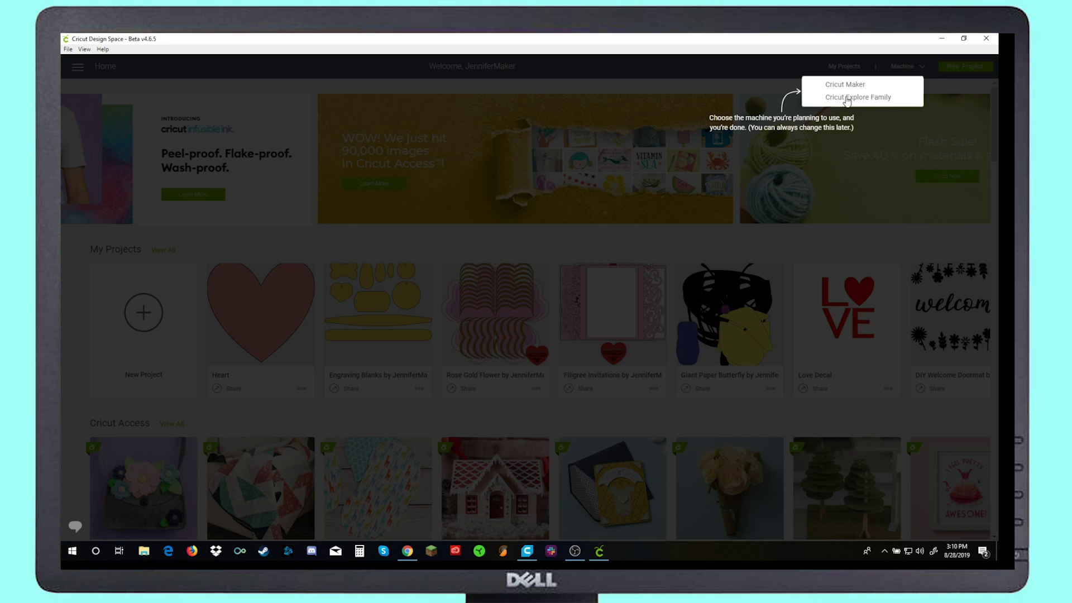
click(857, 87)
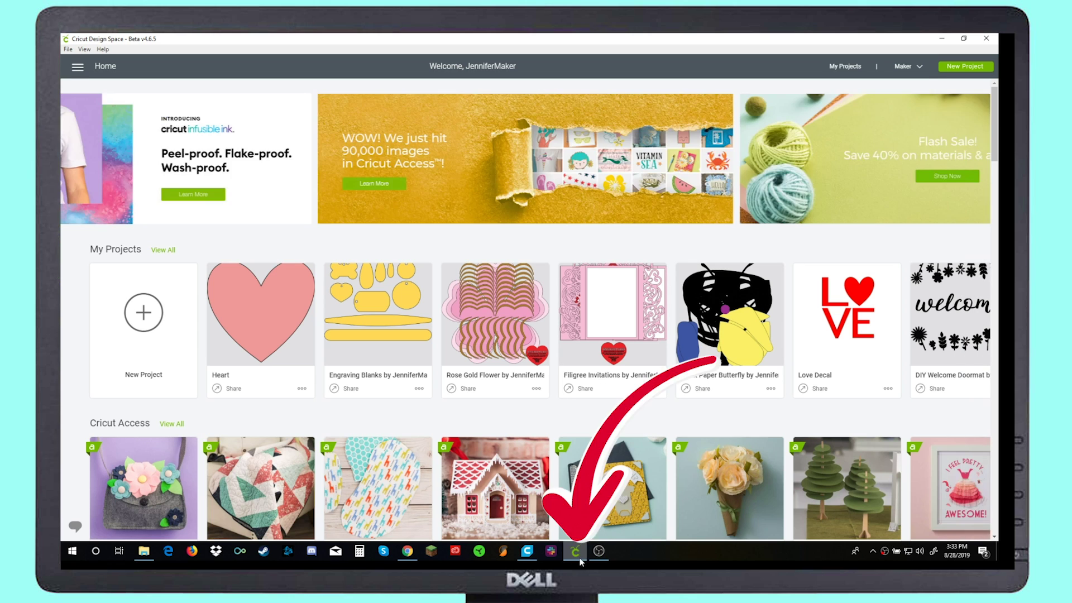
Step: Choose Pin to taskbar from the Cricut Design Space taskbar icon's menu
mouse_move(578, 555)
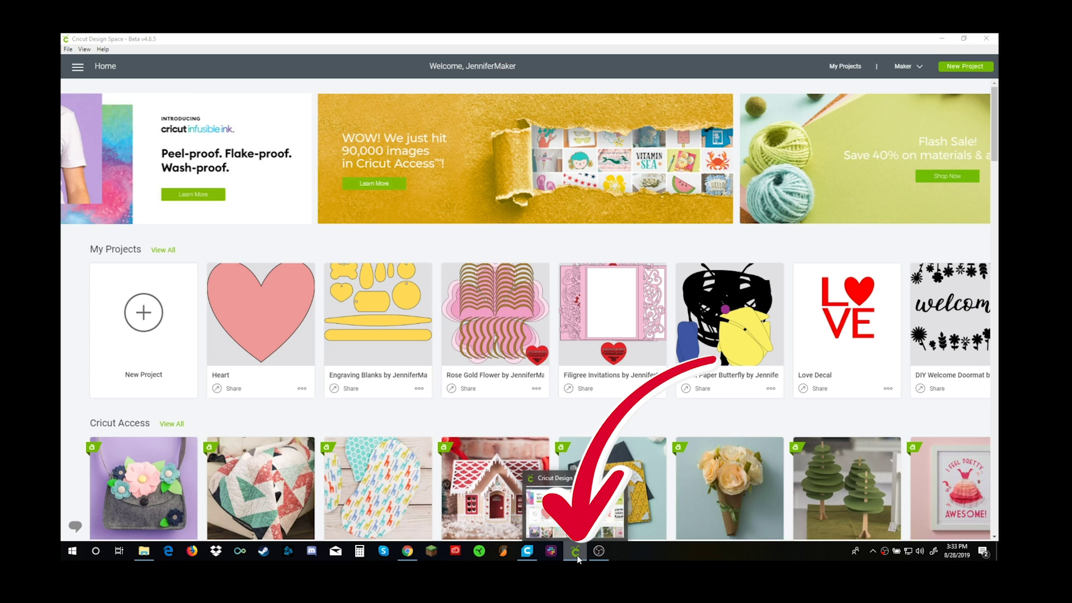
right_click(577, 555)
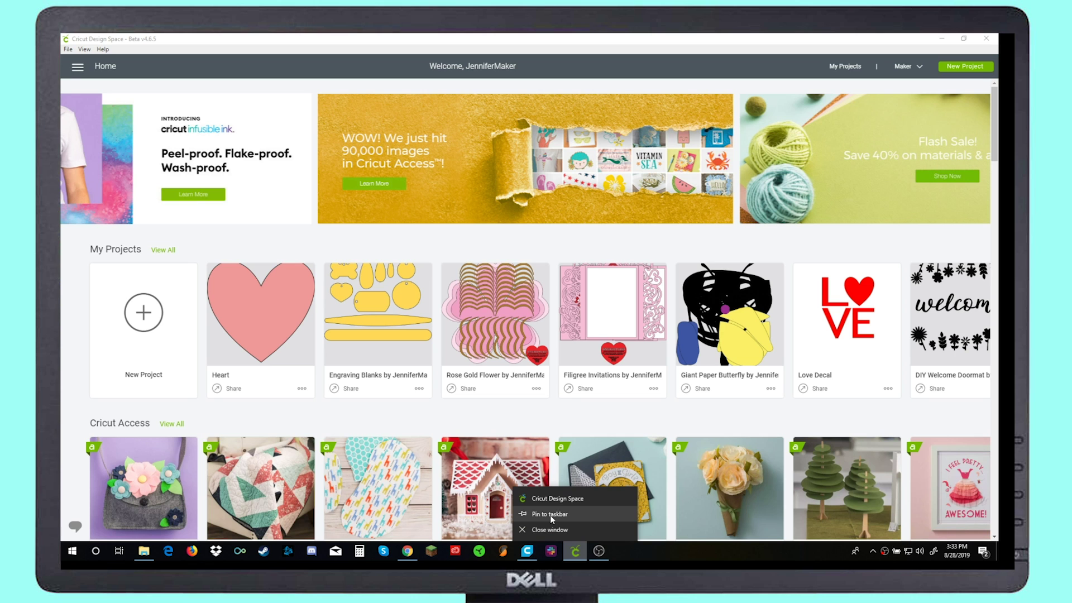
click(552, 518)
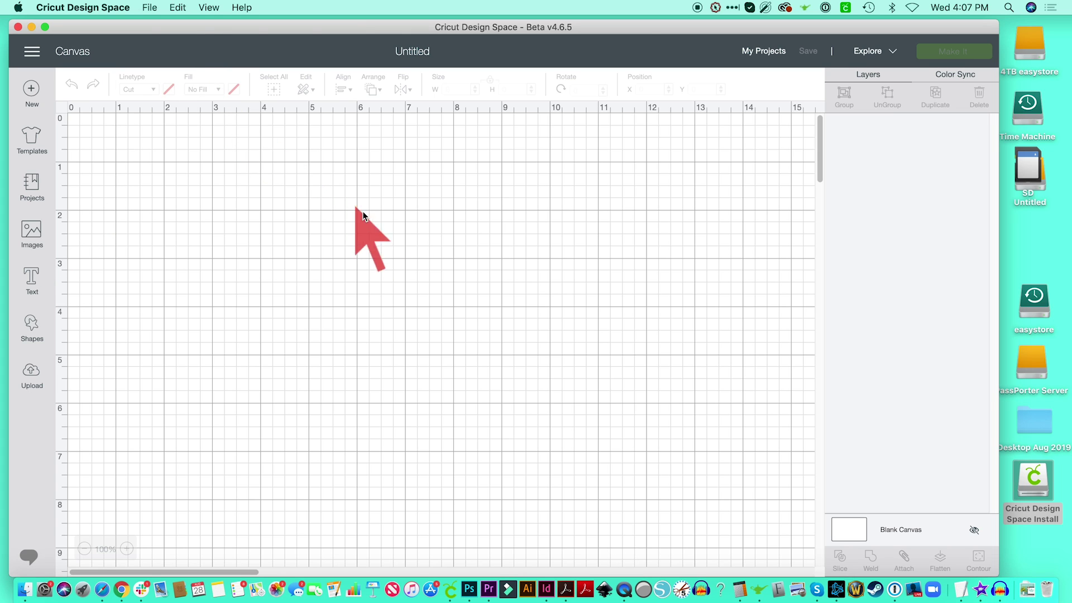
Step: Add a heart shape, enlarge it to about 6.4 × 6.1 in, center it, and save the project as Heart
click(31, 327)
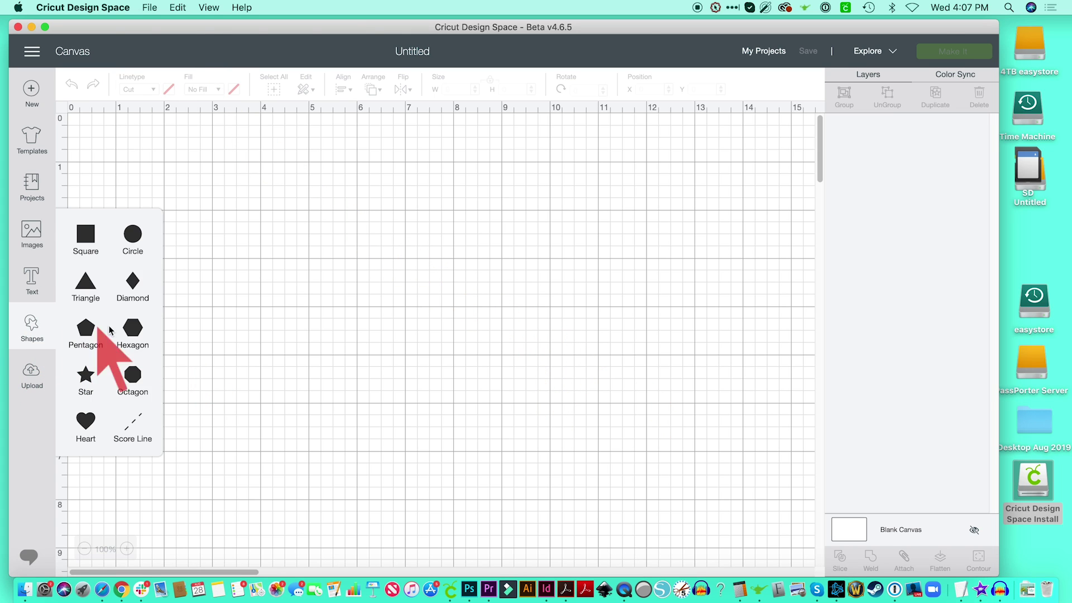
click(88, 431)
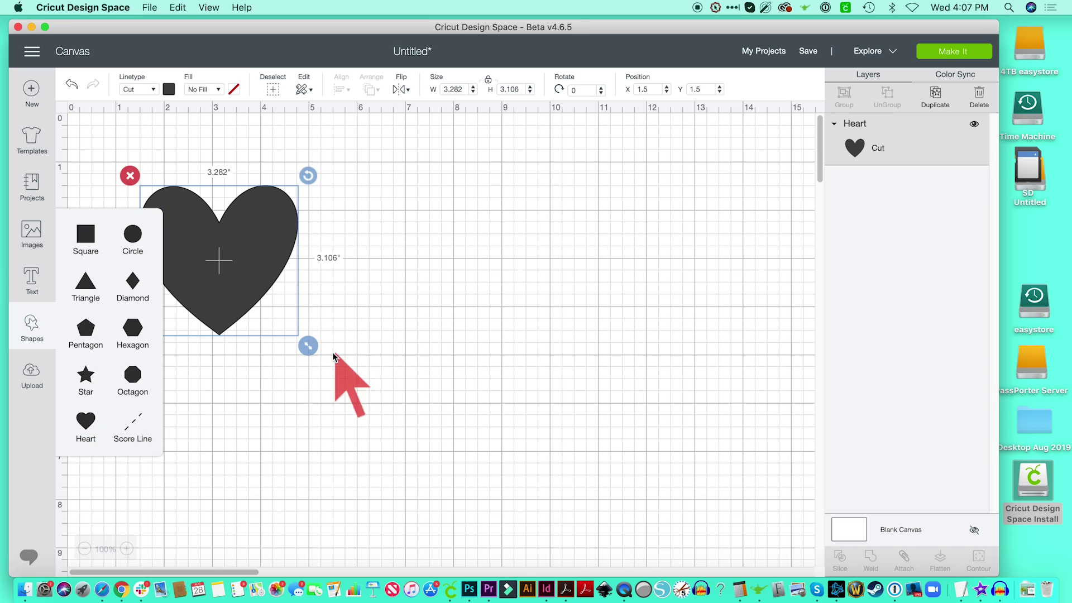
drag(308, 346, 452, 451)
drag(366, 370, 529, 356)
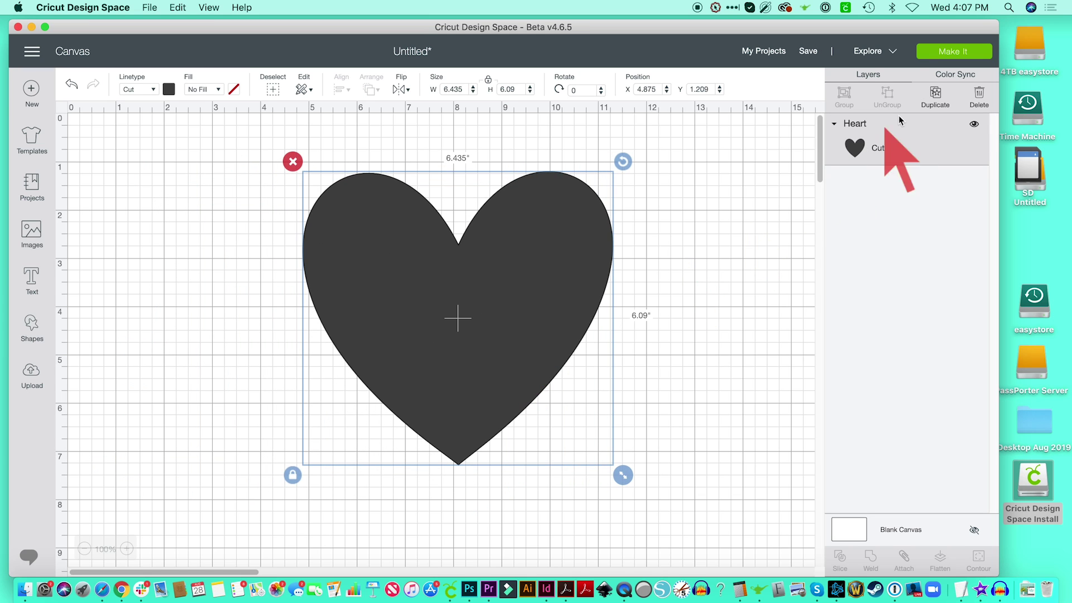
click(808, 51)
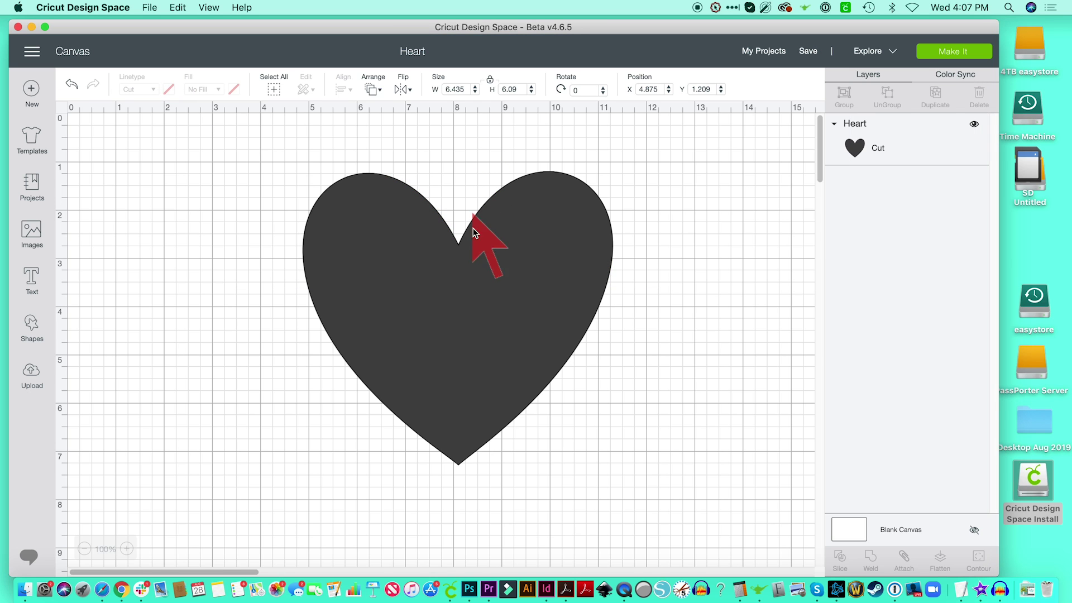
Step: Color the heart bright red and nudge it slightly lower on the canvas
click(474, 233)
click(169, 90)
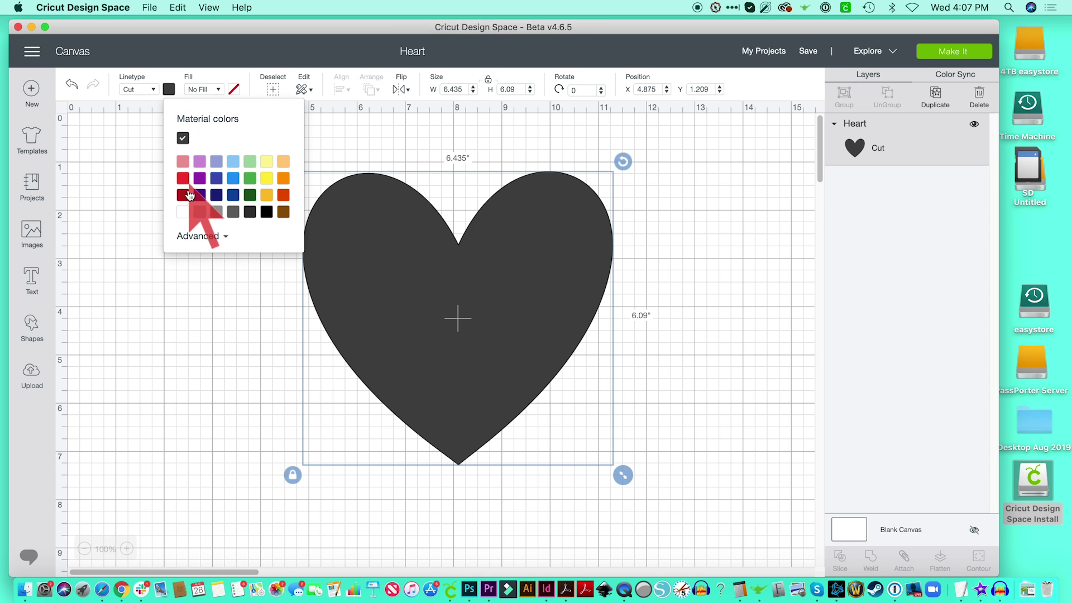
click(182, 178)
click(756, 359)
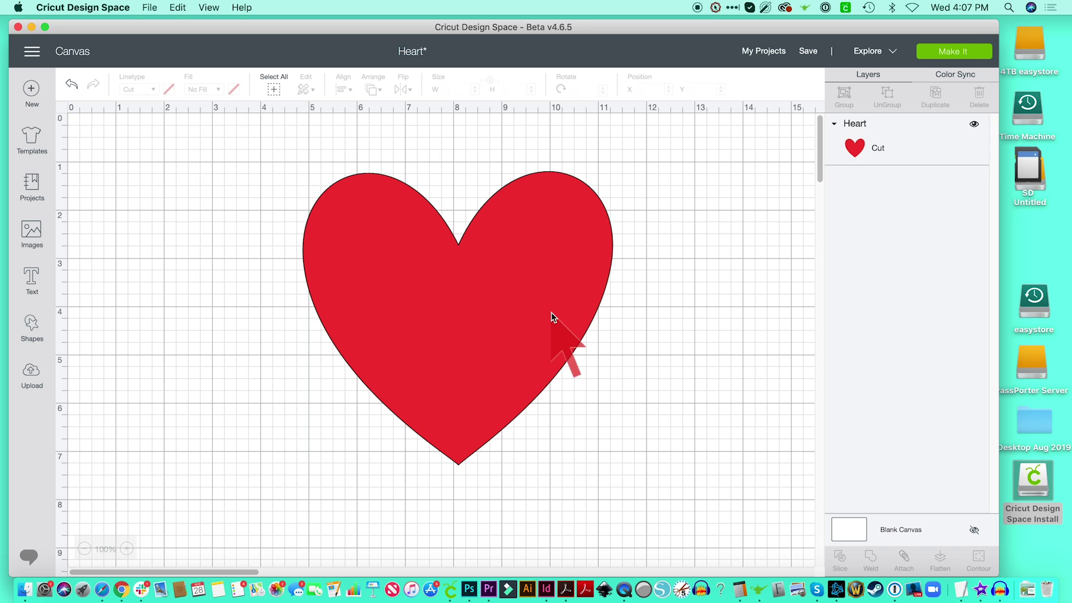
drag(551, 318, 555, 342)
Step: Check the Saving for Offline setting (Cloud & Computer) in Settings, then go to My Projects
click(702, 390)
click(32, 50)
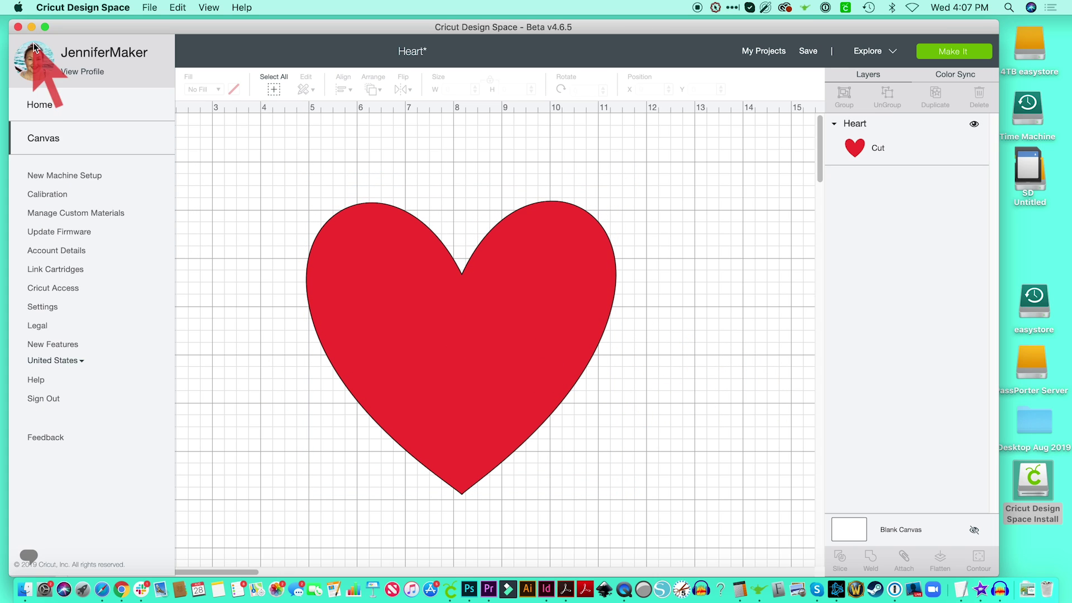
click(40, 307)
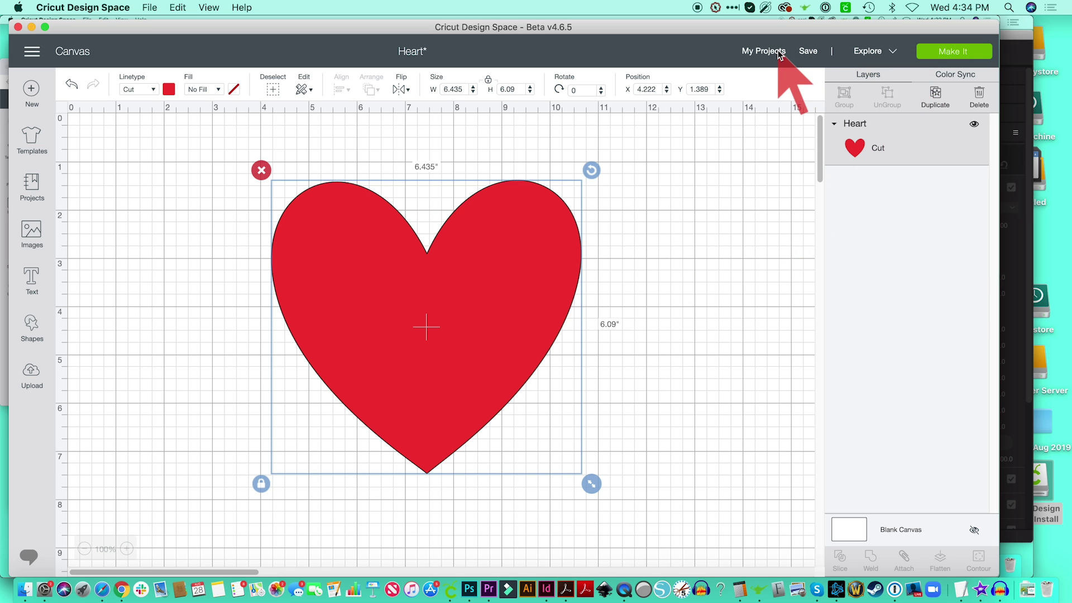
click(775, 53)
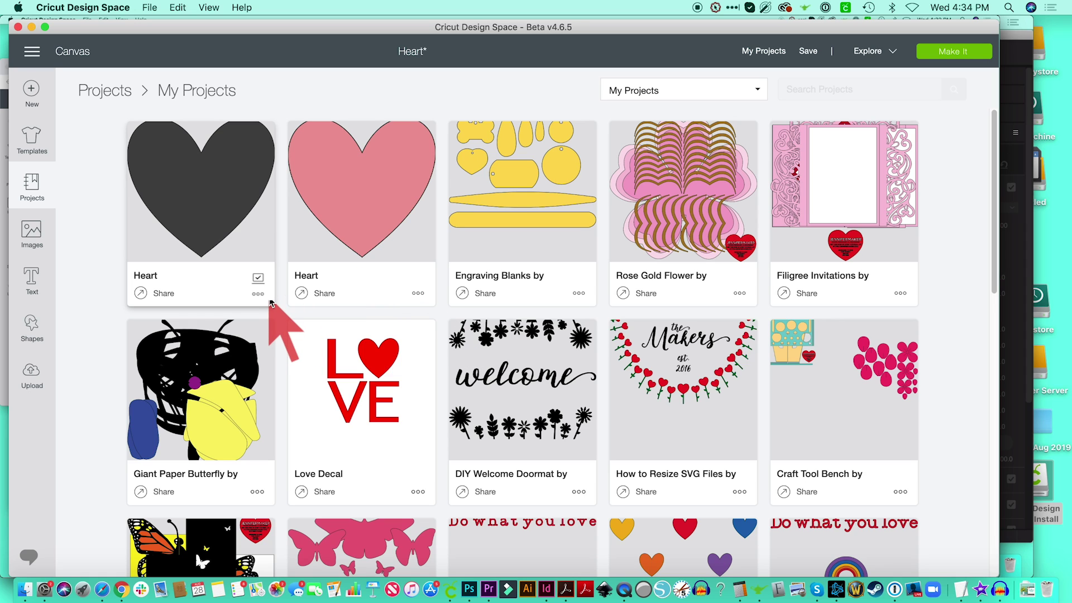
click(258, 295)
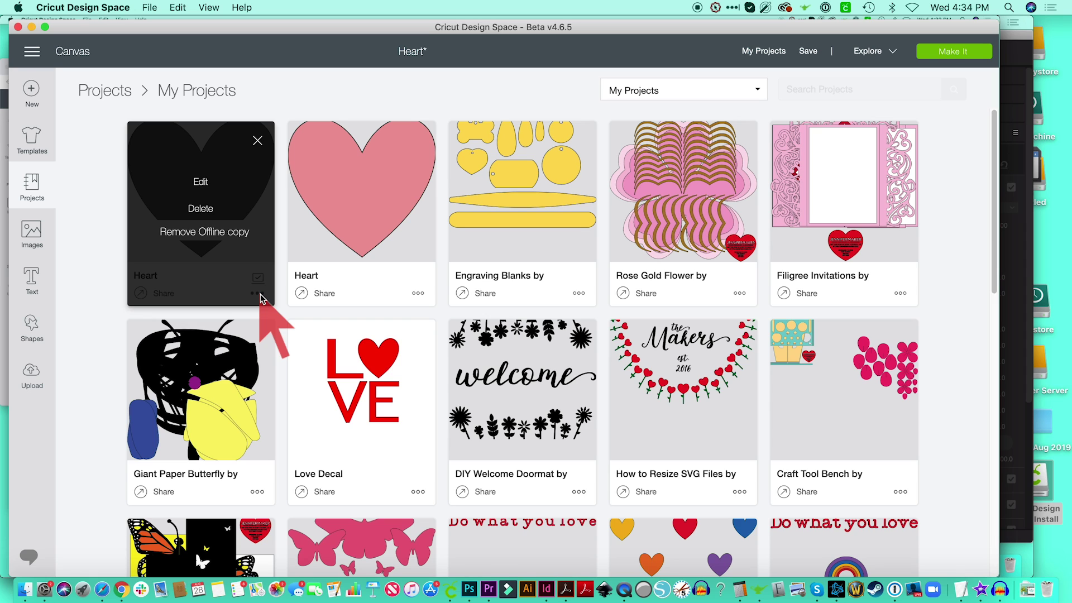
click(258, 142)
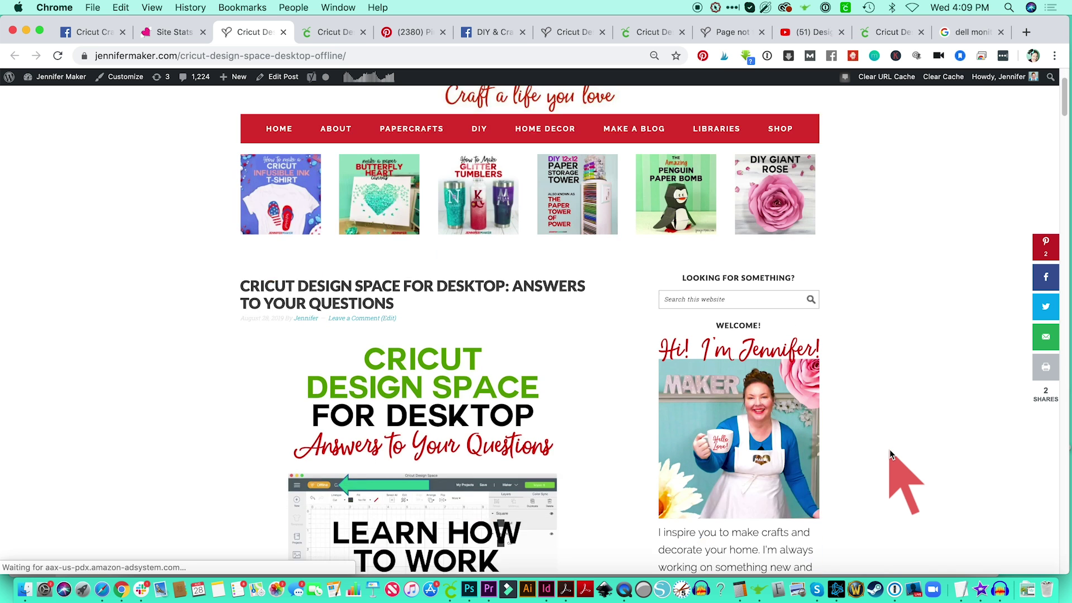
Step: Scroll the JenniferMaker Design Space for desktop article down to its Q&A section
scroll(891, 454, down, 3)
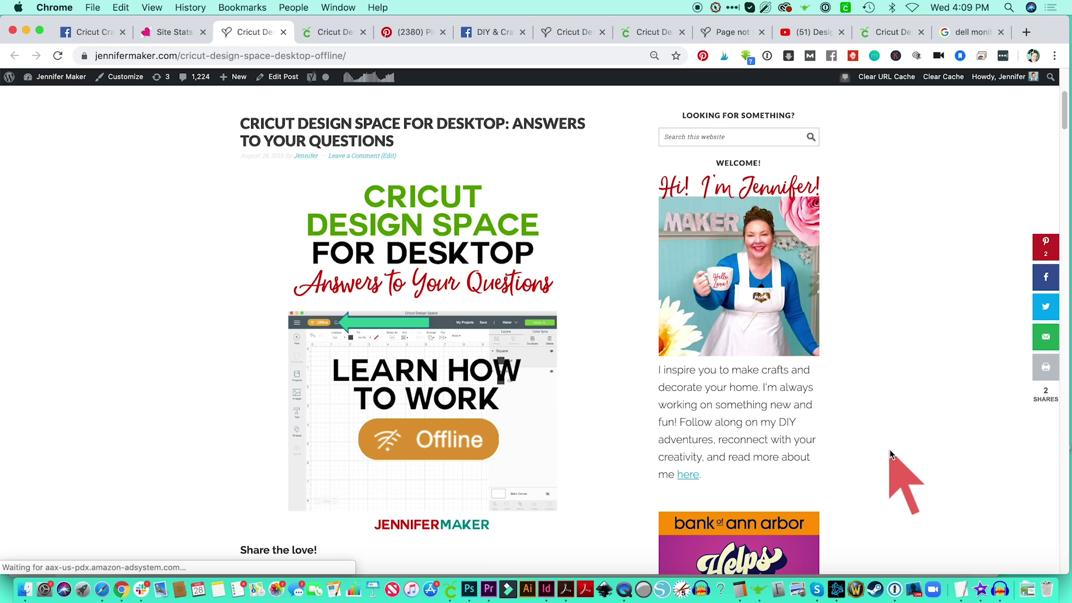
scroll(891, 454, down, 6)
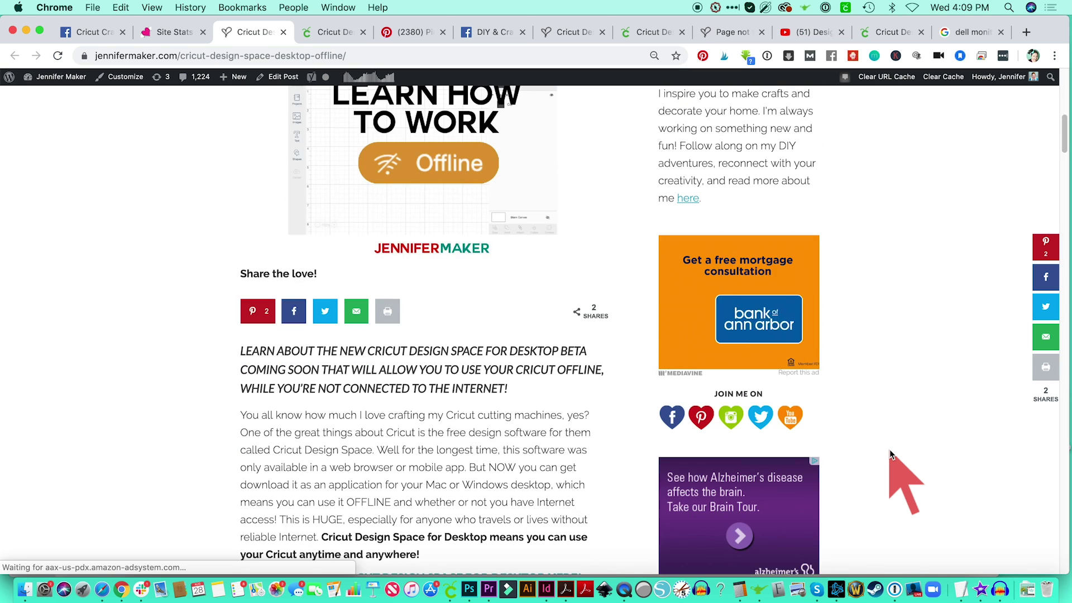
scroll(891, 454, down, 8)
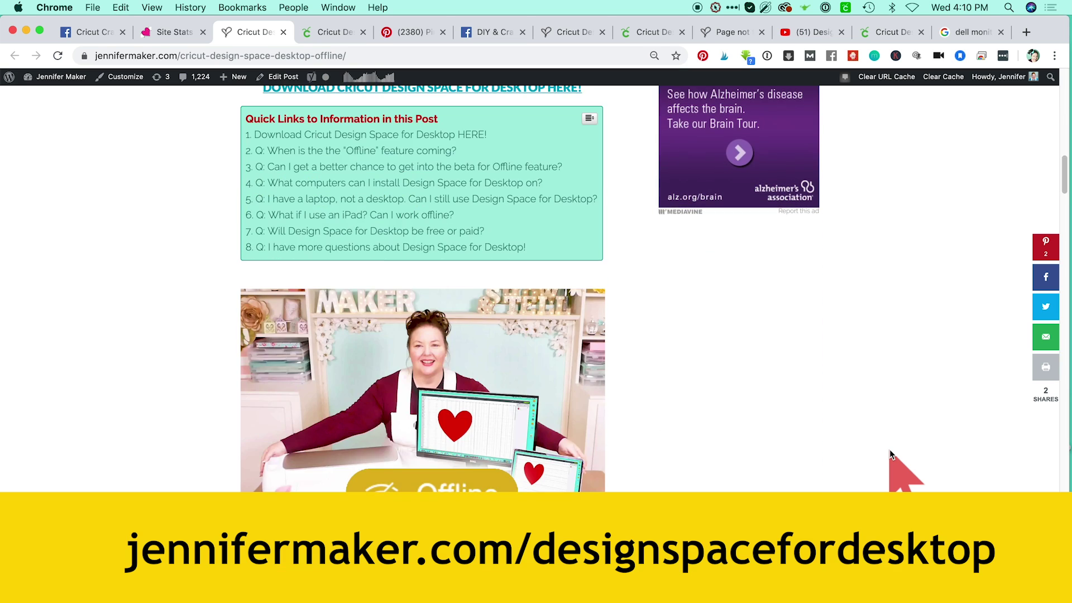
scroll(891, 454, down, 10)
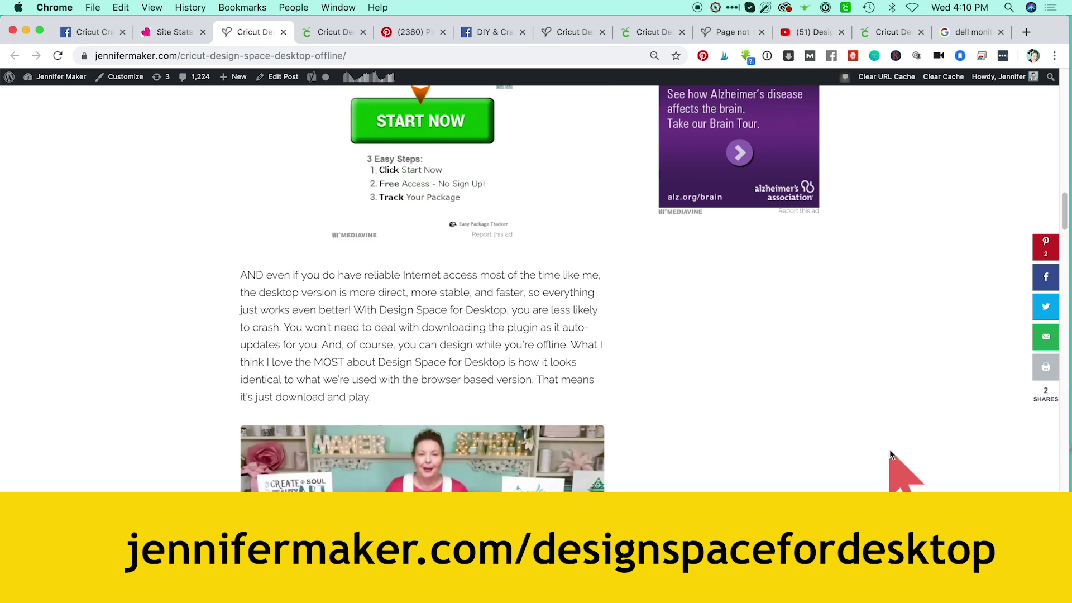
scroll(891, 454, down, 20)
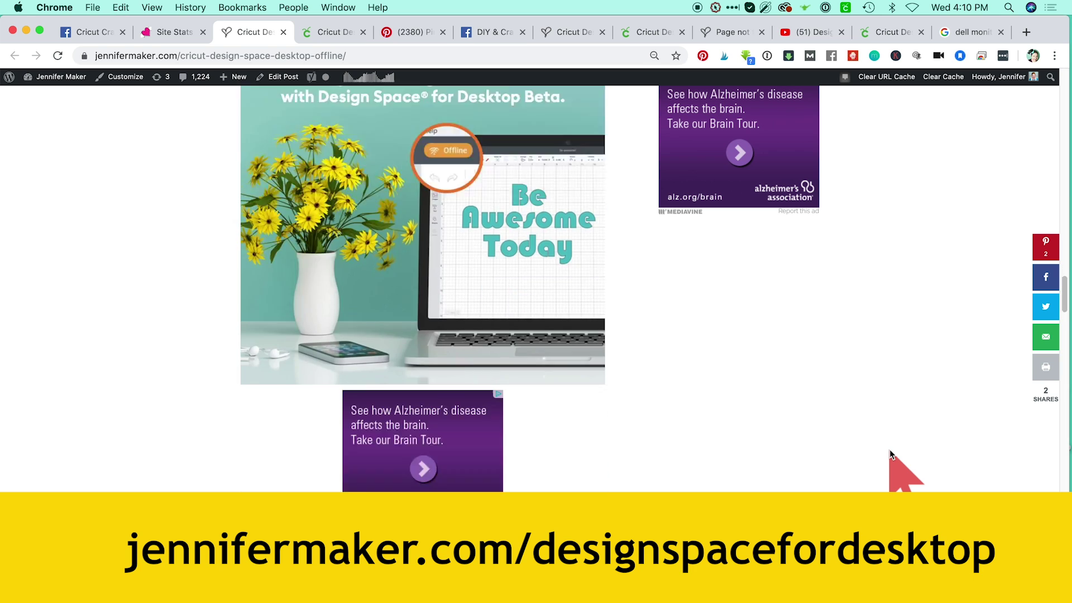
scroll(890, 454, down, 9)
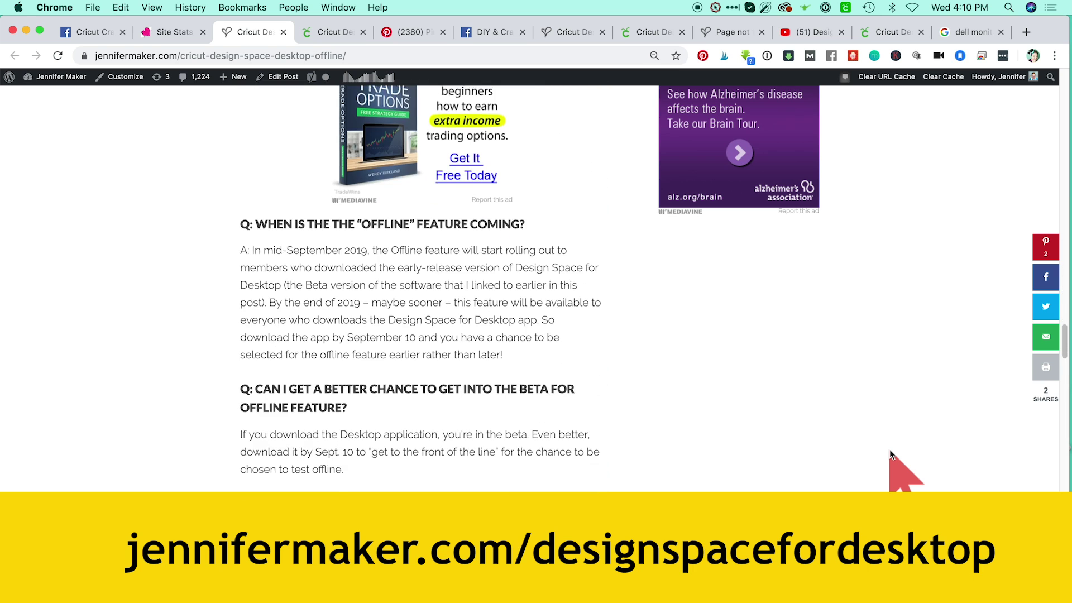
scroll(891, 454, down, 4)
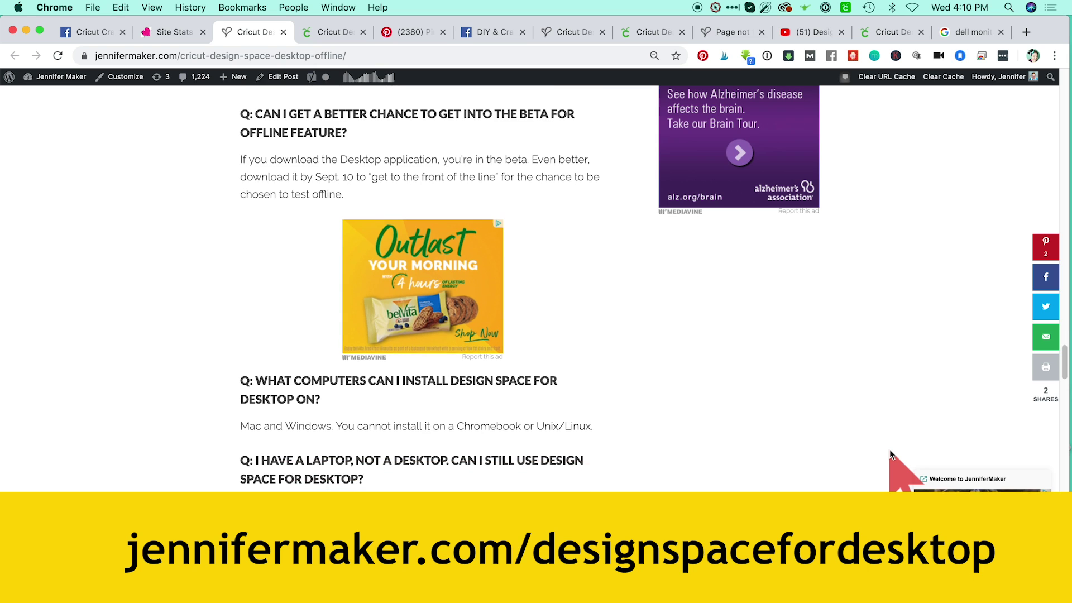
scroll(891, 454, down, 3)
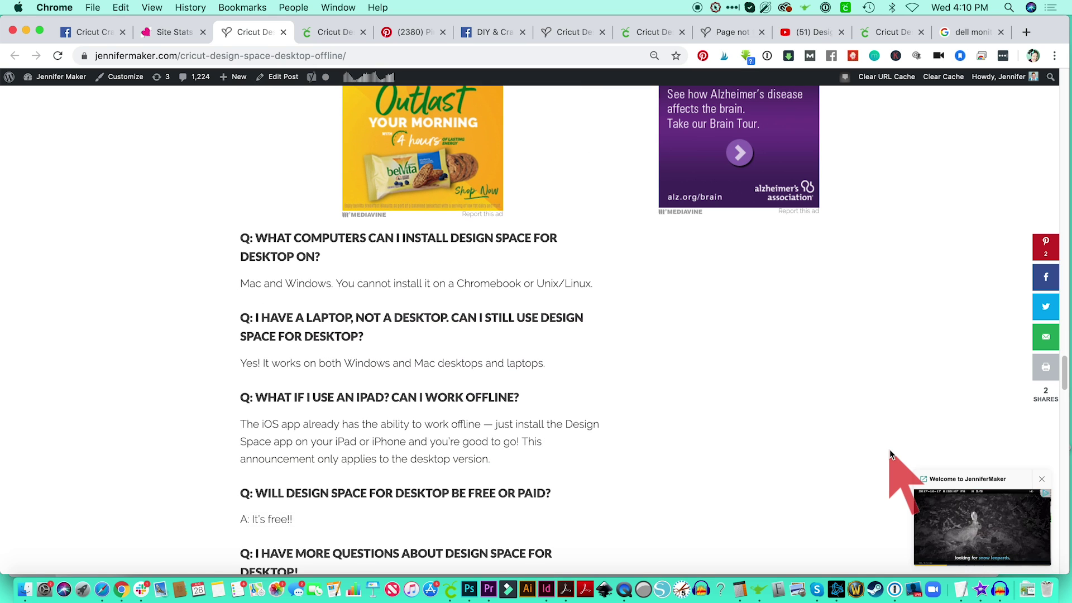
scroll(891, 454, down, 1)
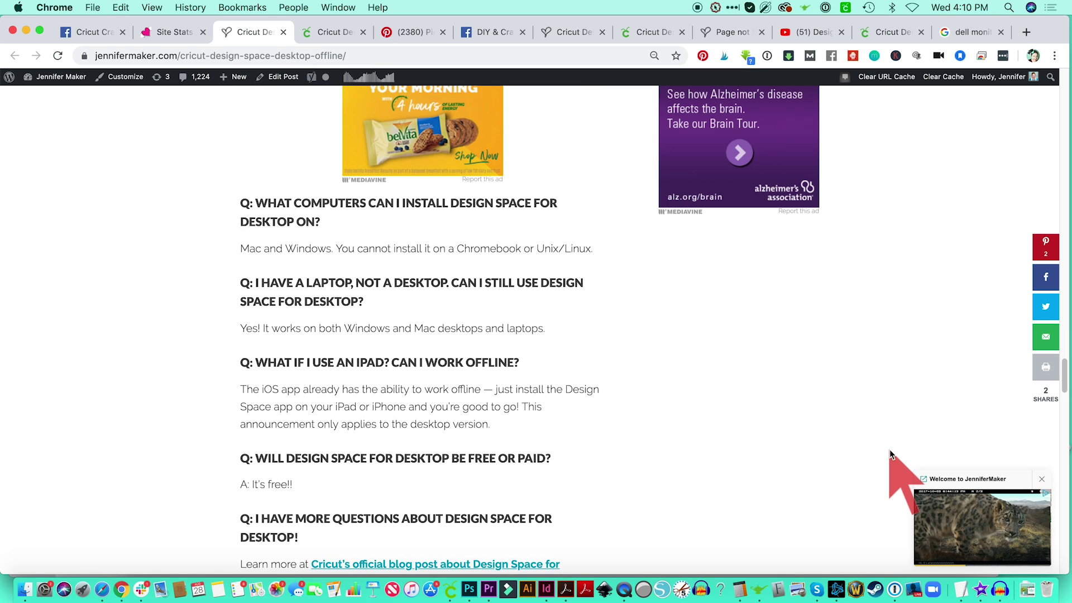
scroll(890, 454, down, 1)
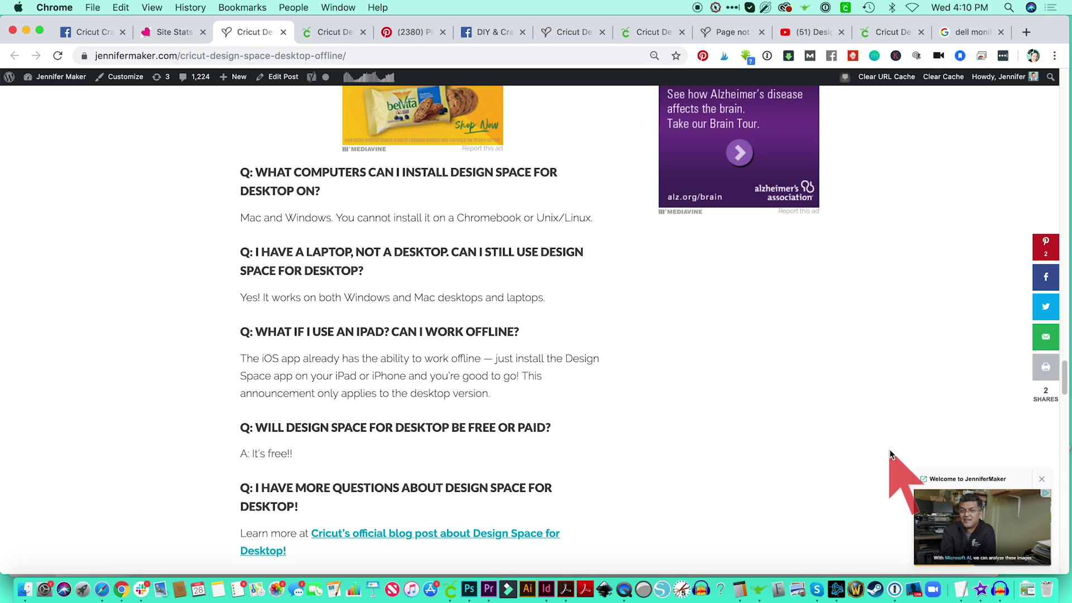